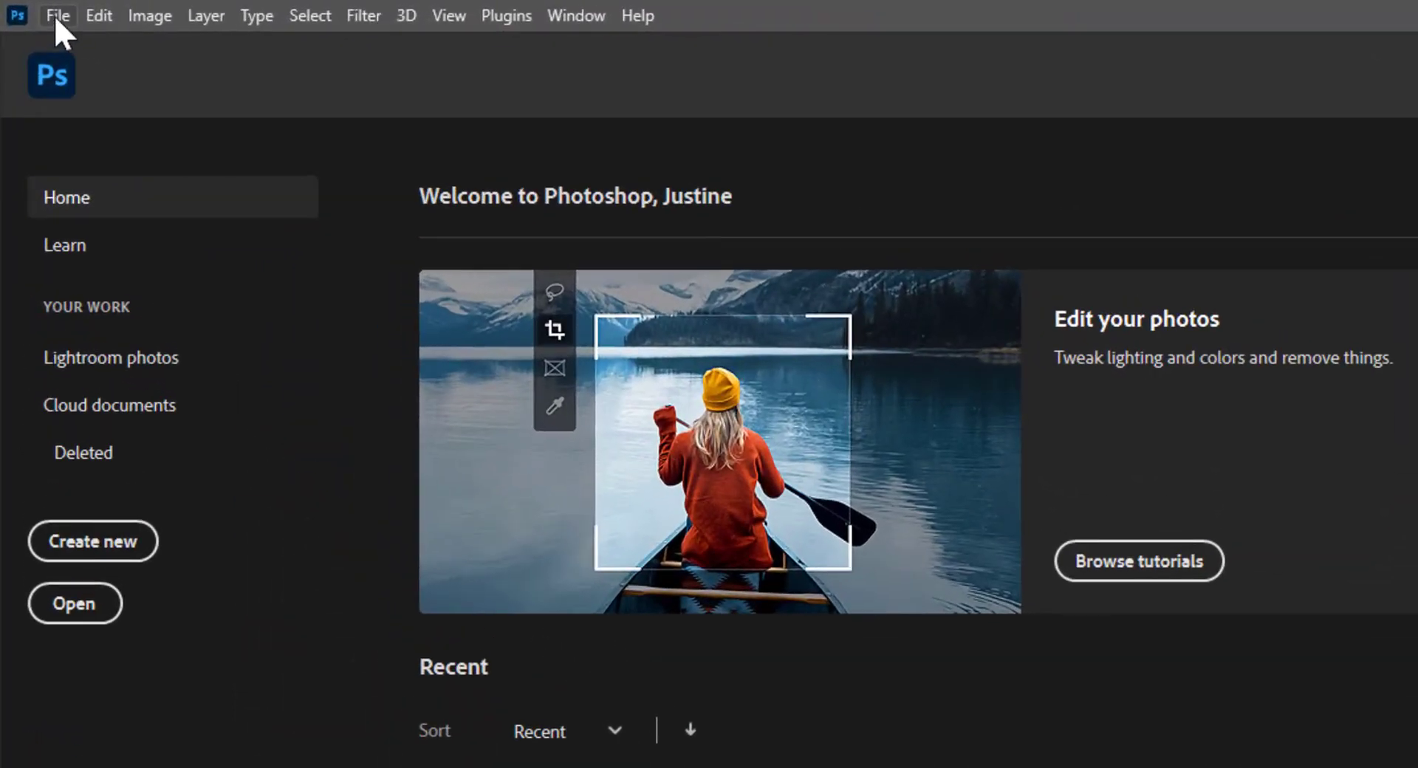
Step: Open the Goose JPG image from the Downloads folder
{"action": "left_click", "coordinate": [31, 9]}
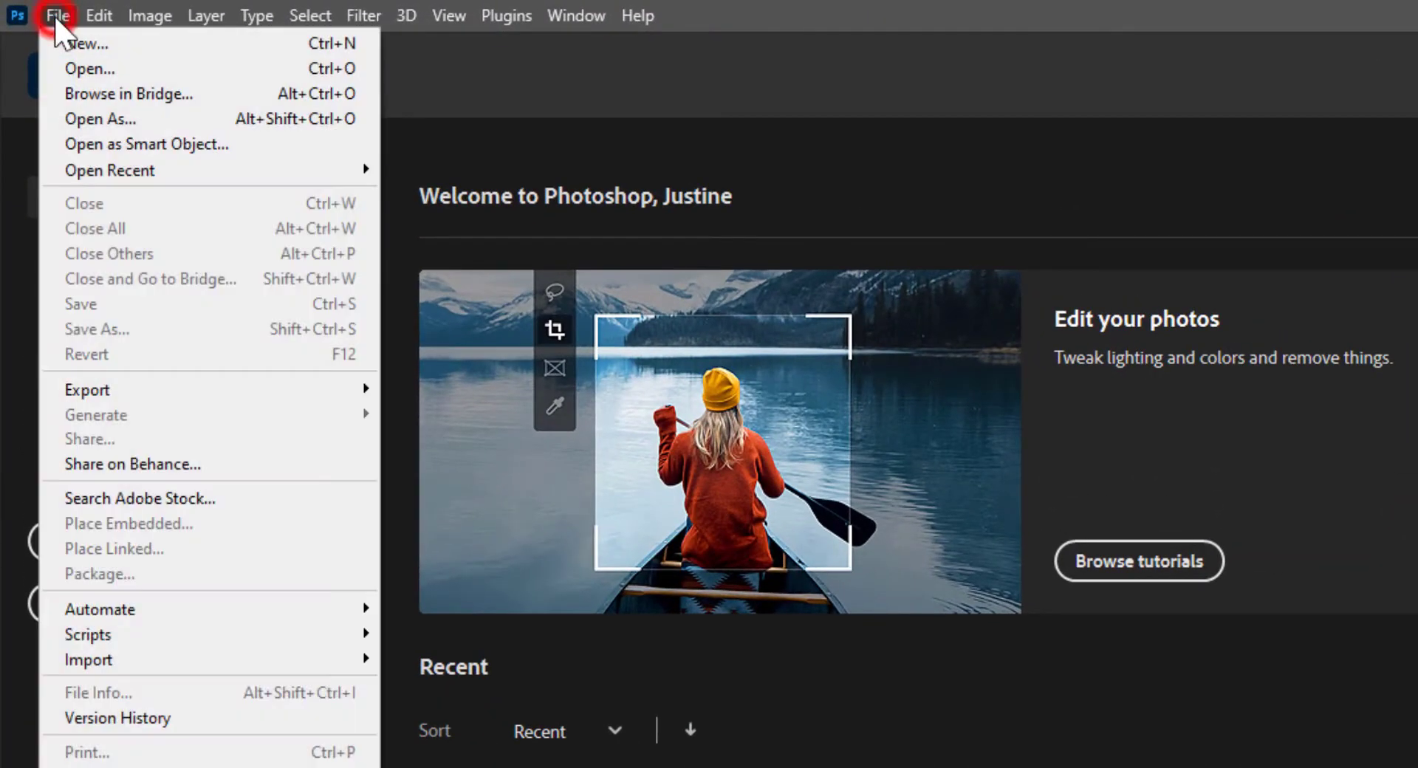
{"action": "left_click", "coordinate": [78, 66]}
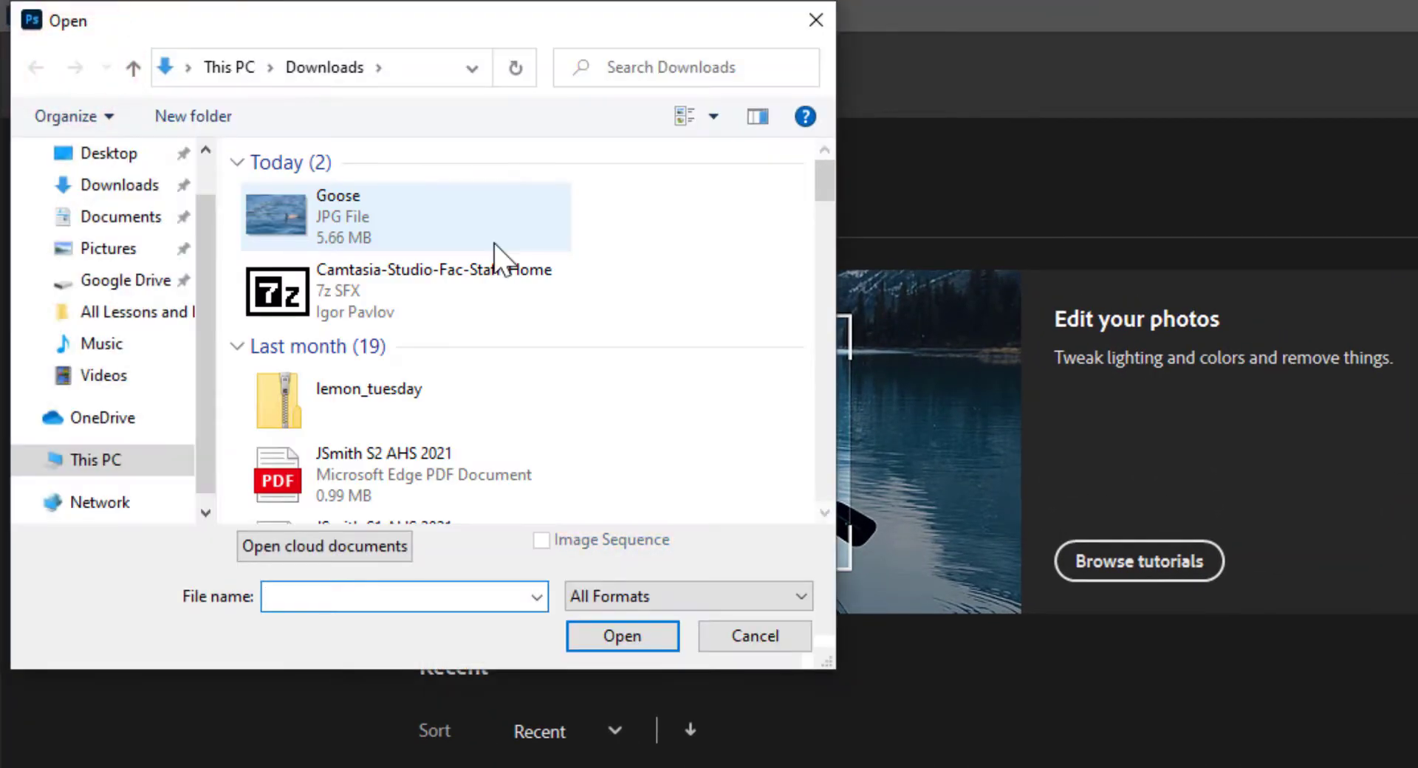
{"action": "left_click", "coordinate": [378, 216]}
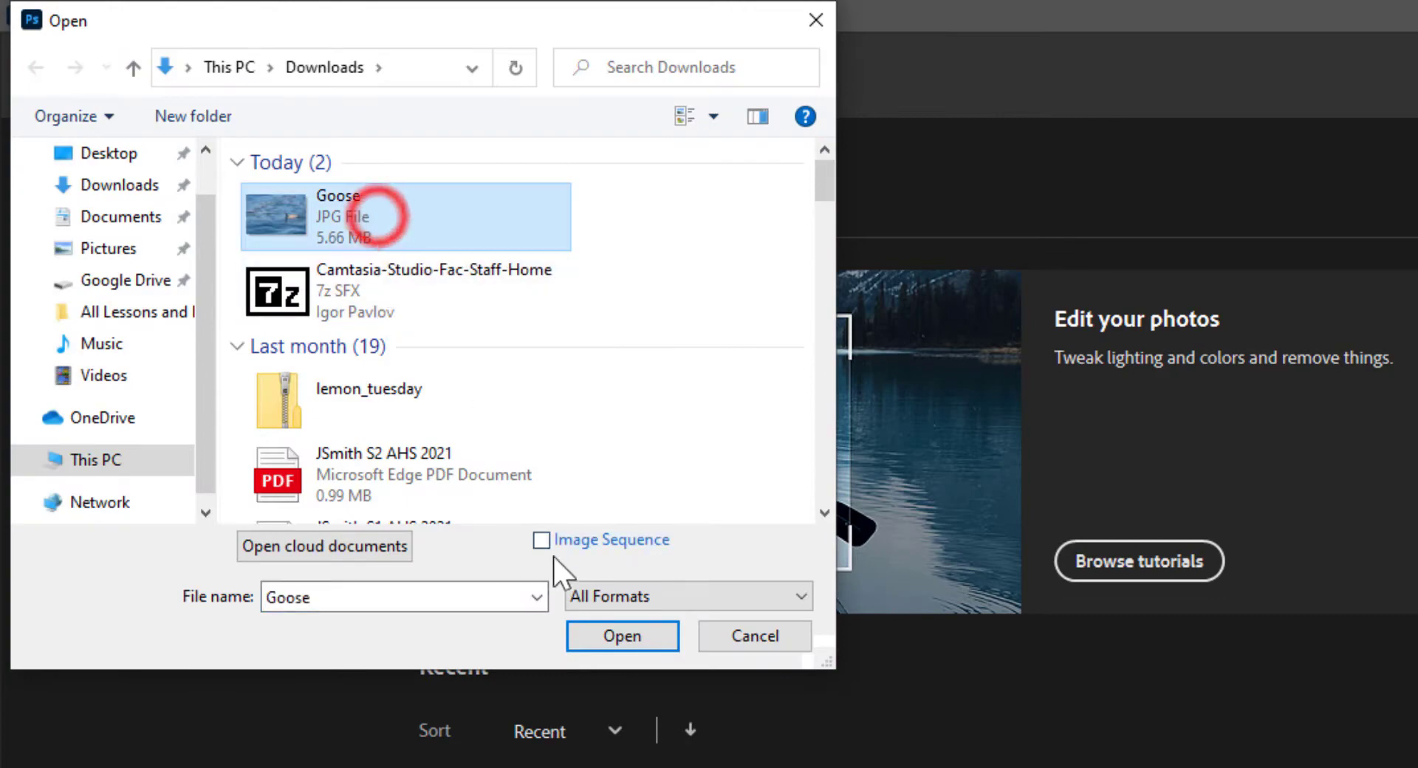
{"action": "left_click", "coordinate": [624, 637]}
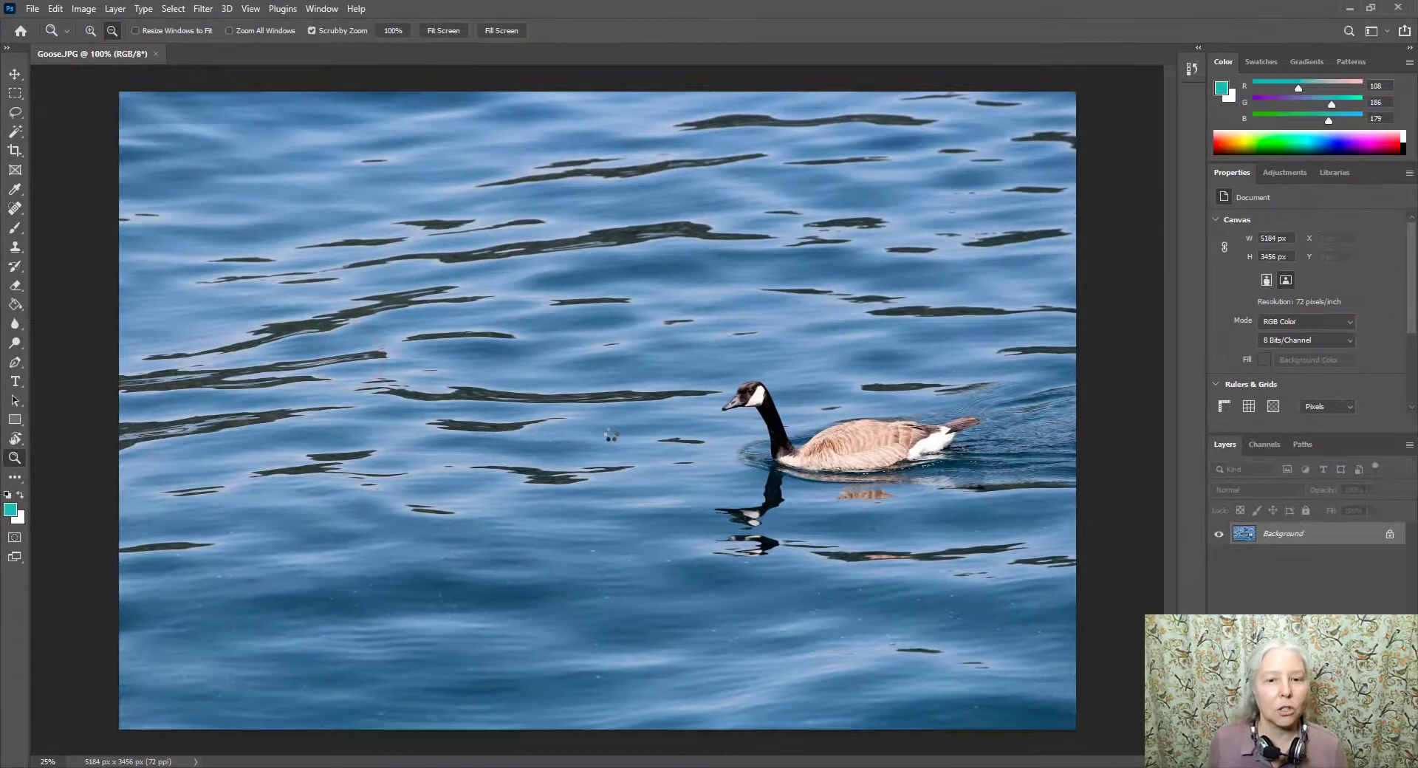
Step: Zoom out of the goose photo to 16.7% and fit it back to the screen
{"action": "left_click", "coordinate": [611, 434], "text": "alt"}
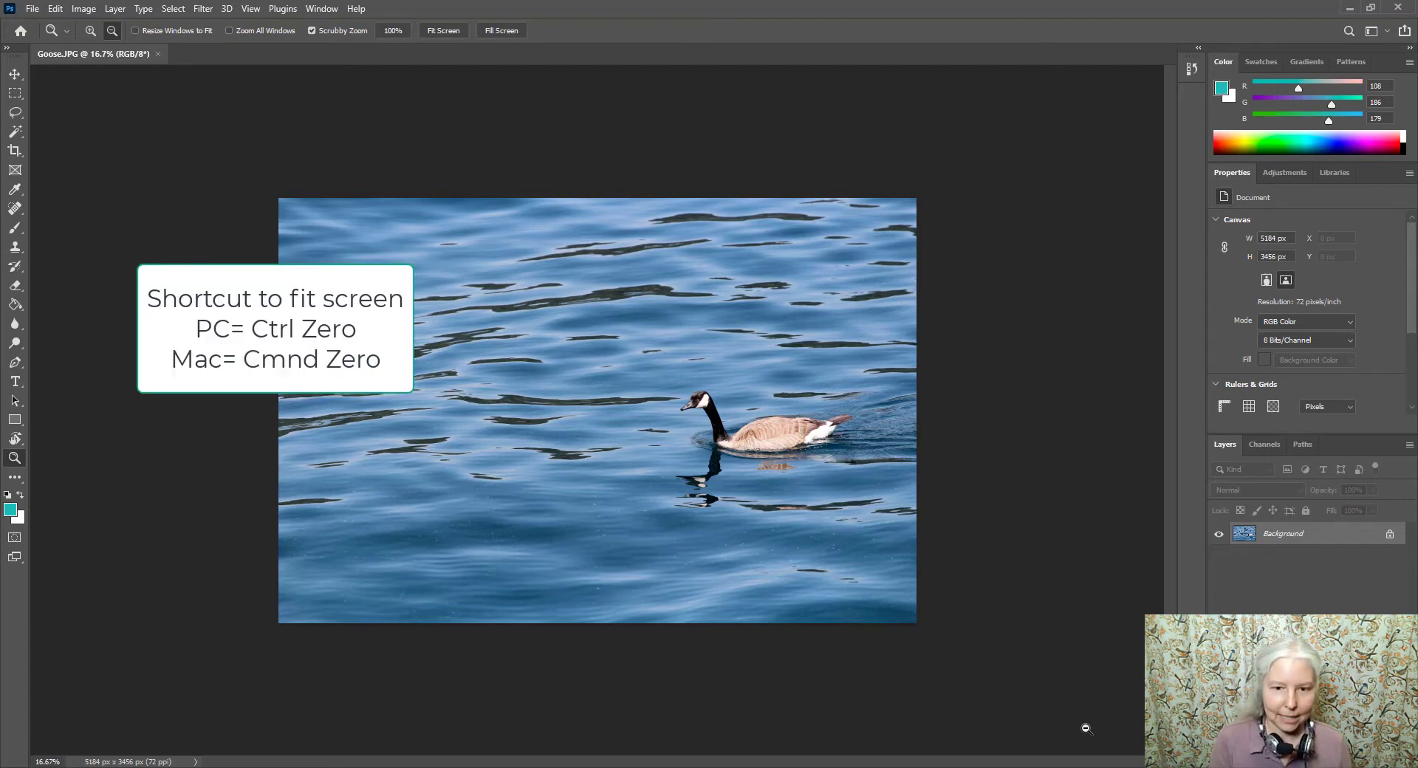
{"action": "key", "text": "ctrl+0"}
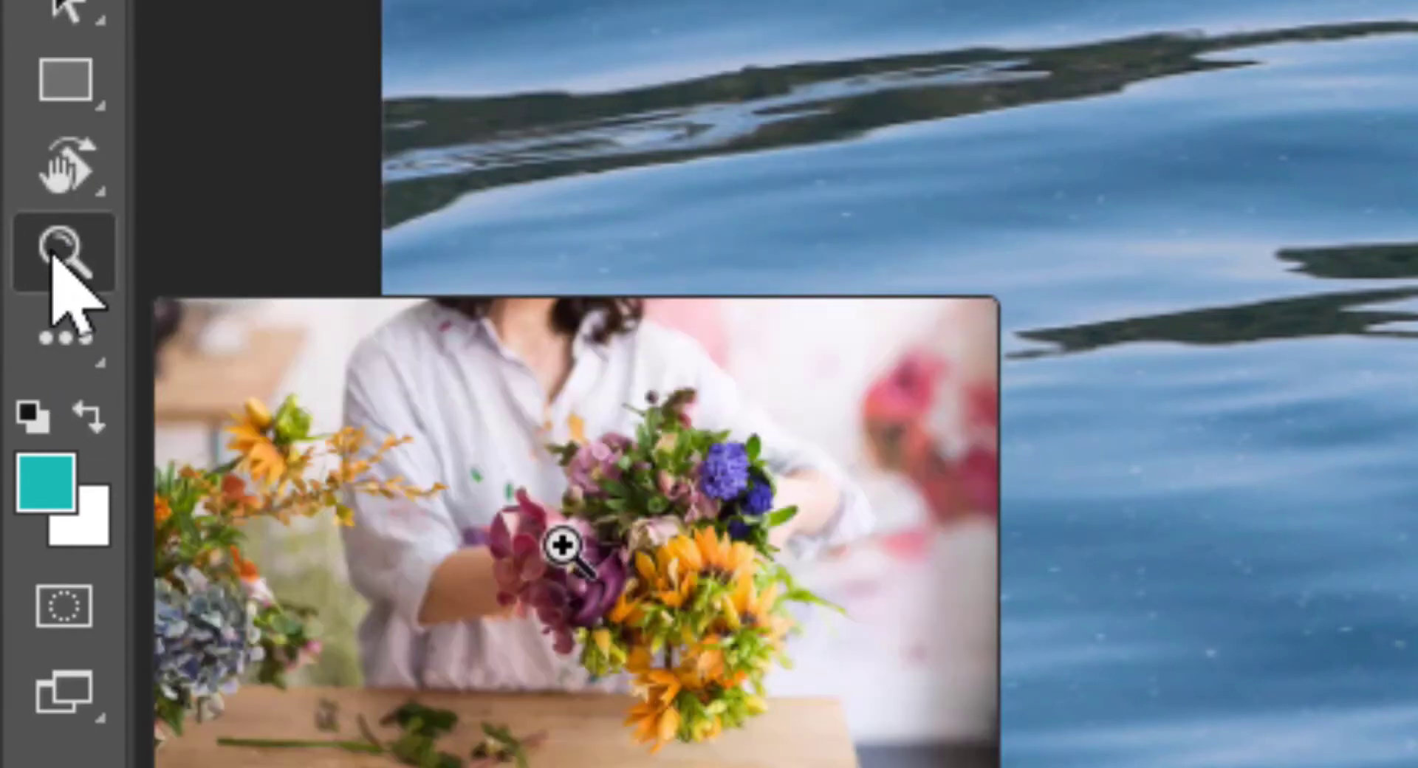
Step: Activate the Zoom tool in zoom-out mode and reduce the photo's view to 8.33%
{"action": "left_click", "coordinate": [53, 255]}
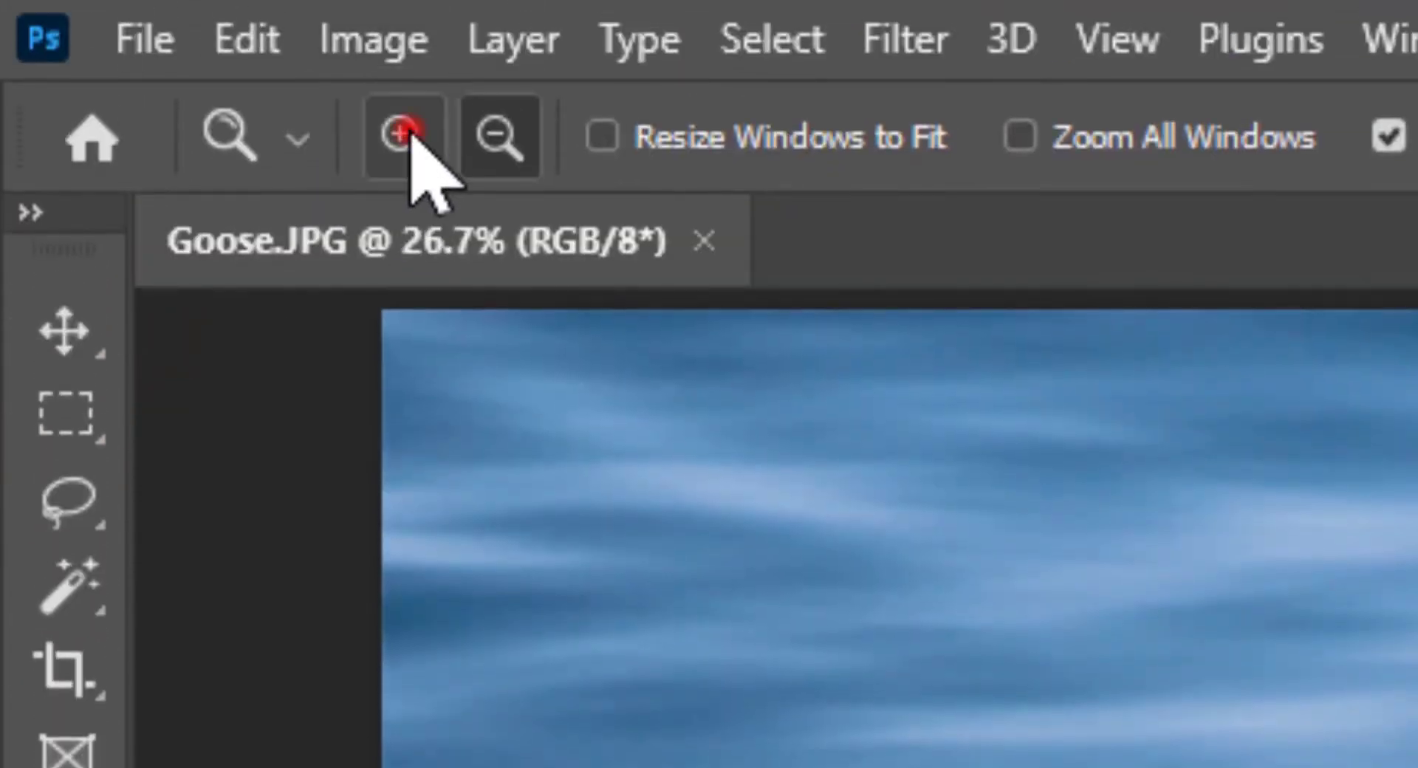
{"action": "left_click", "coordinate": [404, 136]}
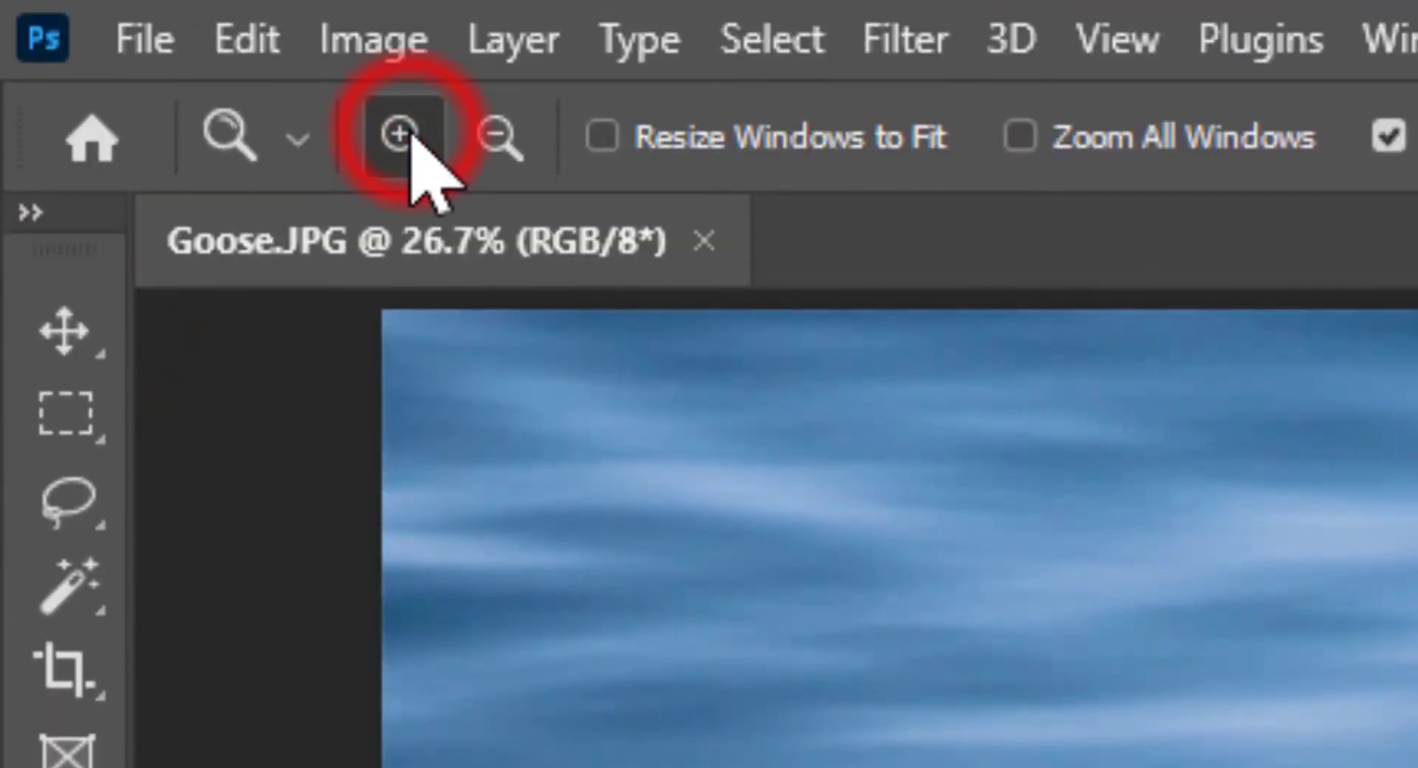
{"action": "left_click", "coordinate": [498, 138]}
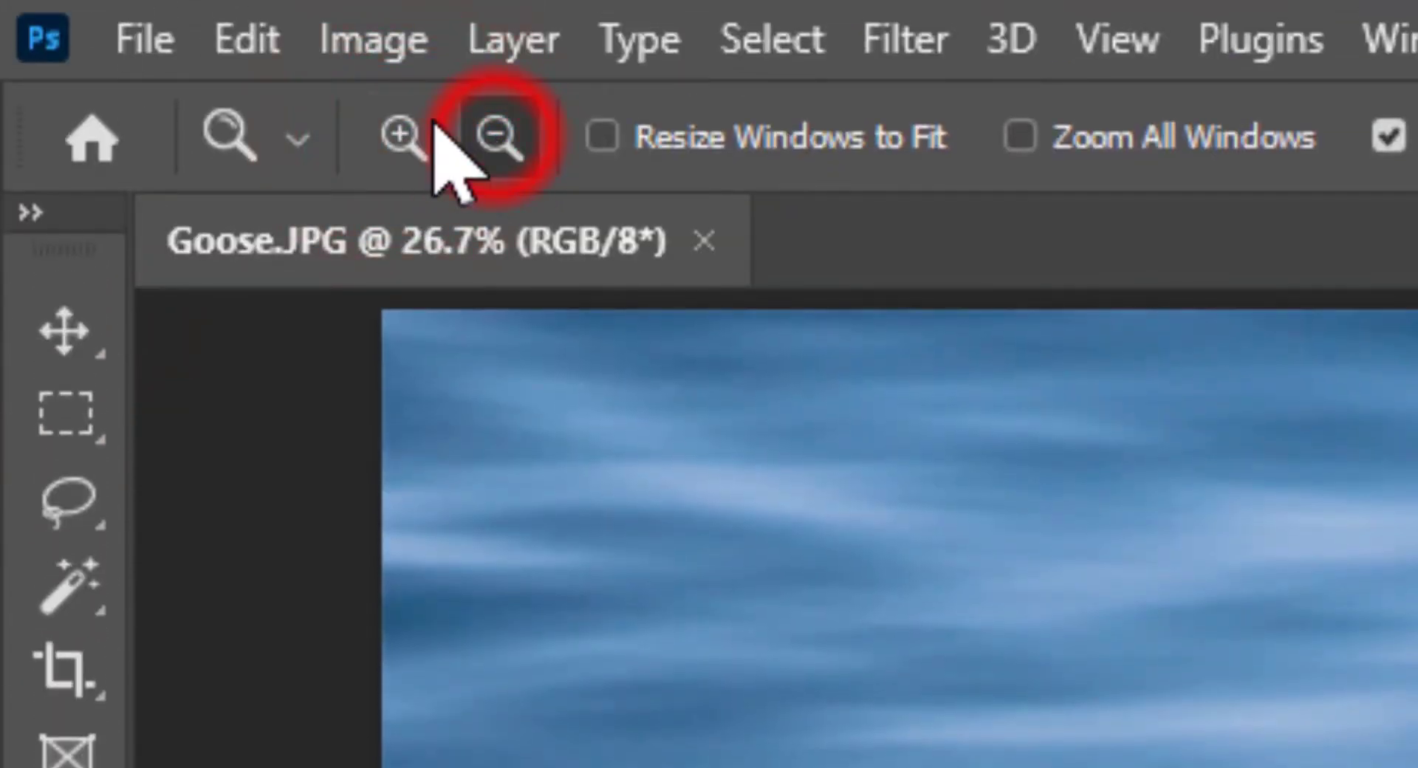
{"action": "left_click", "coordinate": [399, 139]}
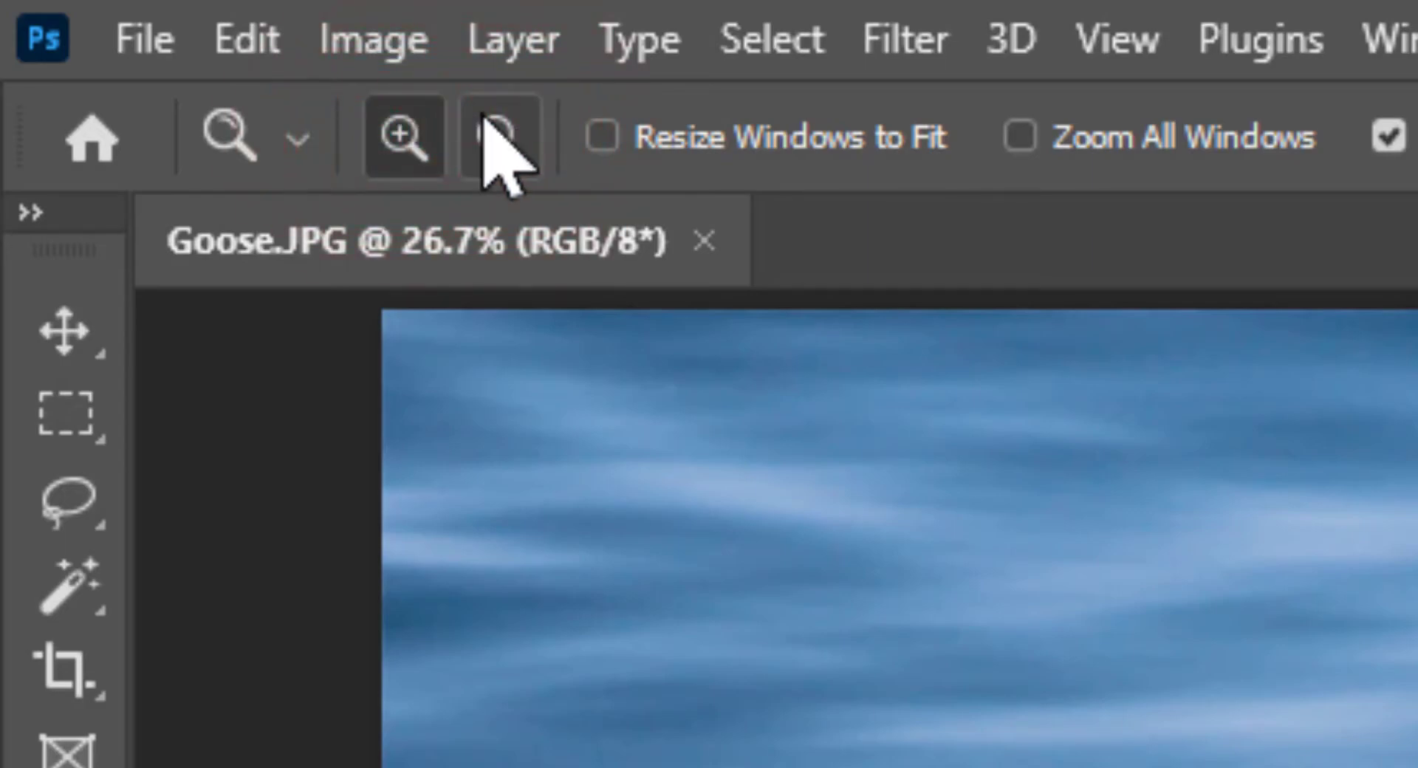
{"action": "left_click", "coordinate": [489, 131]}
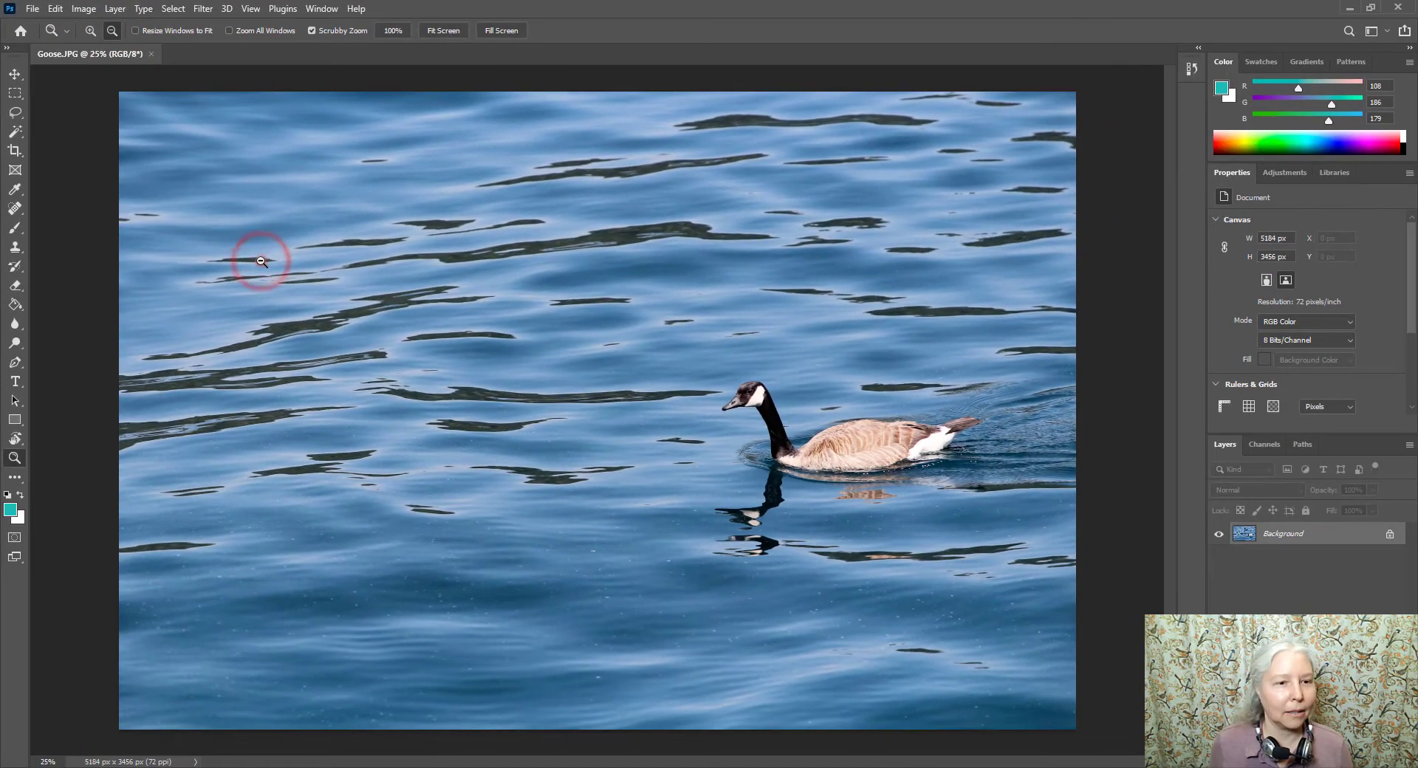
{"action": "left_click", "coordinate": [261, 260]}
{"action": "left_click", "coordinate": [261, 261]}
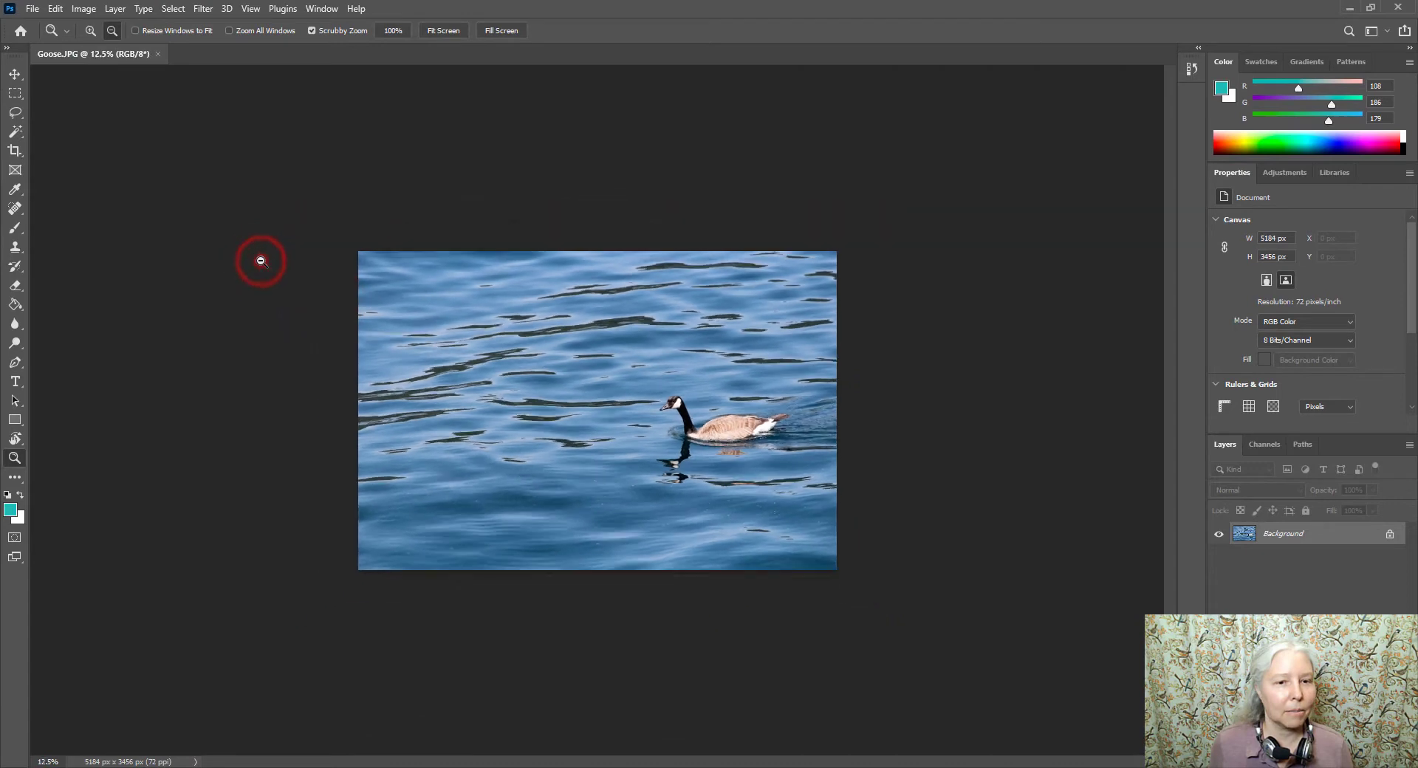
{"action": "left_click", "coordinate": [261, 261]}
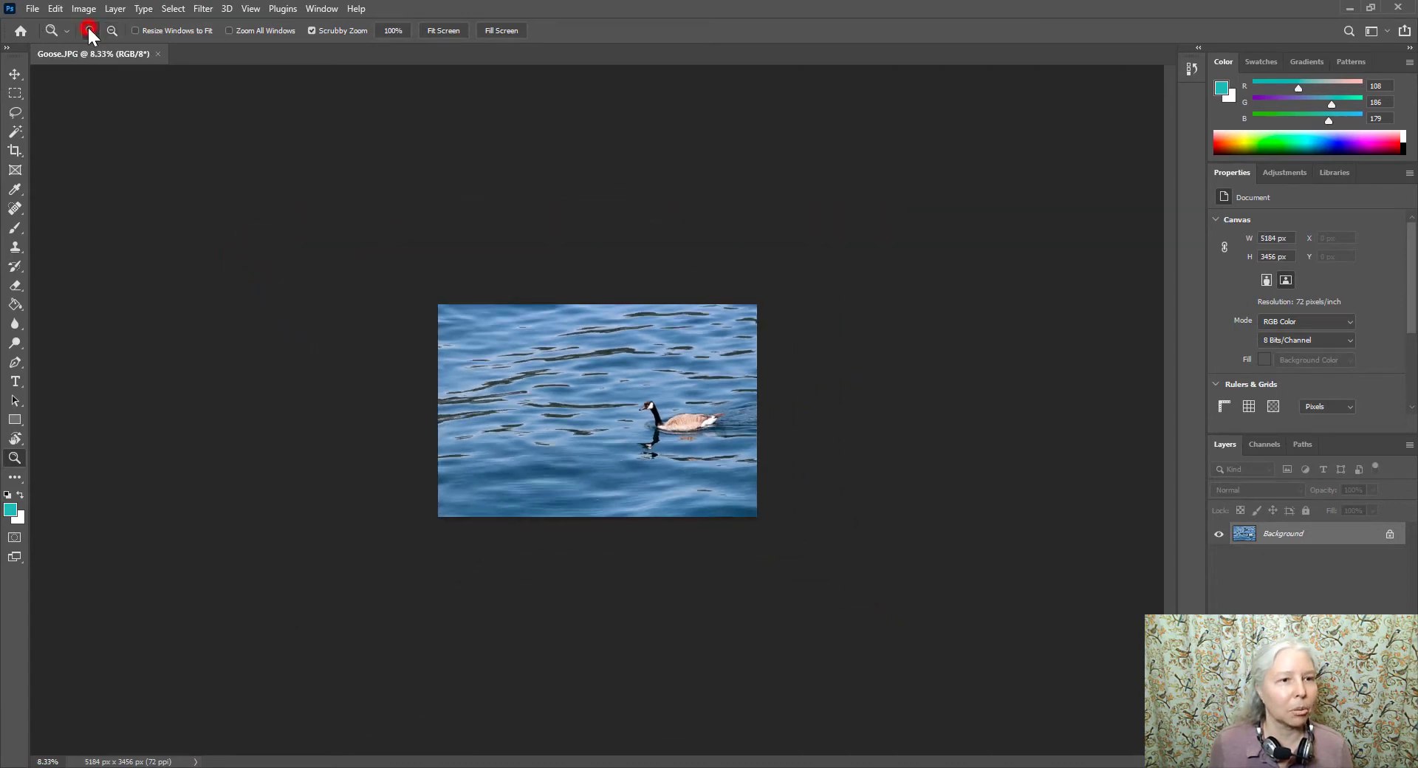
Step: Zoom in on the goose to 33.3%, zoom back out to 12.5%, and fit the whole photo to the screen
{"action": "left_click", "coordinate": [643, 448]}
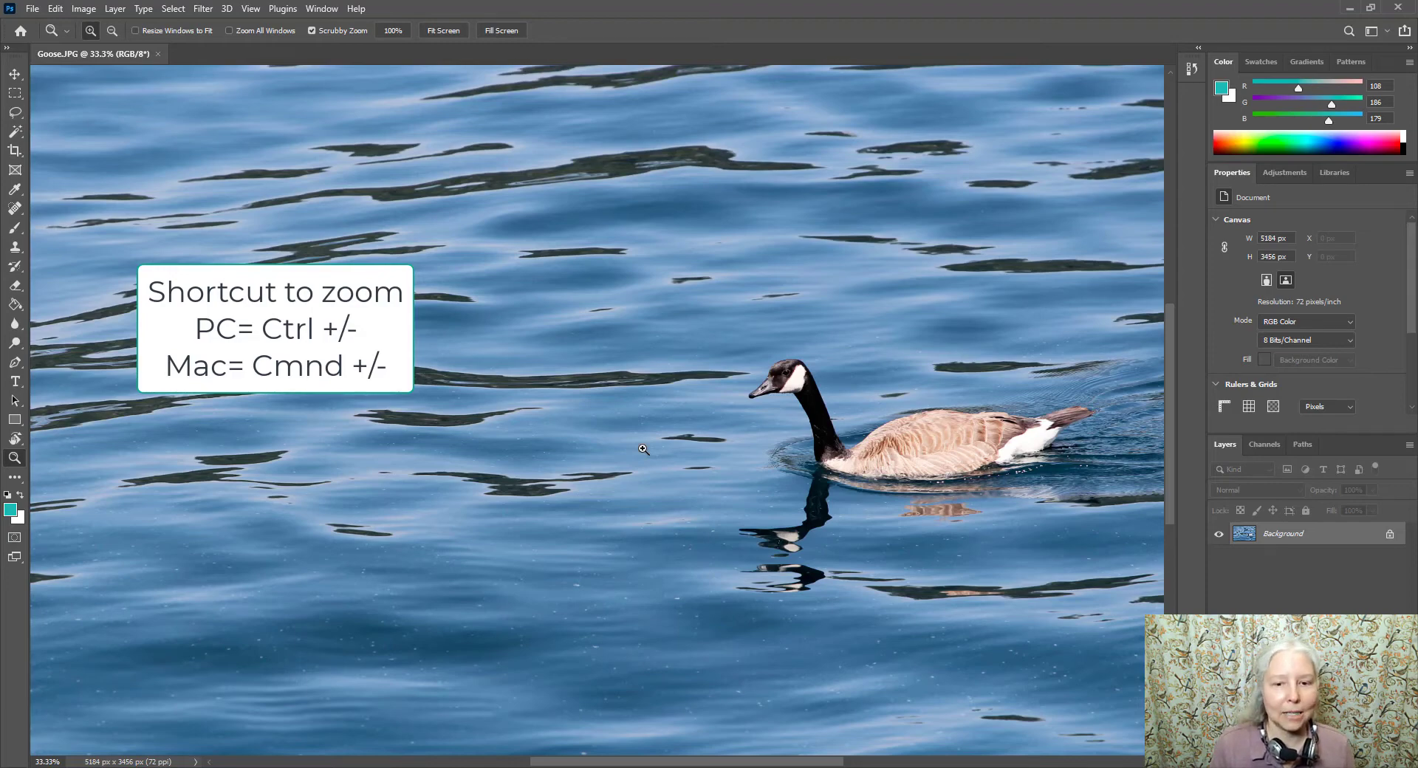
{"action": "key", "text": "ctrl+minus"}
{"action": "key", "text": "ctrl+minus"}
{"action": "key", "text": "ctrl+minus"}
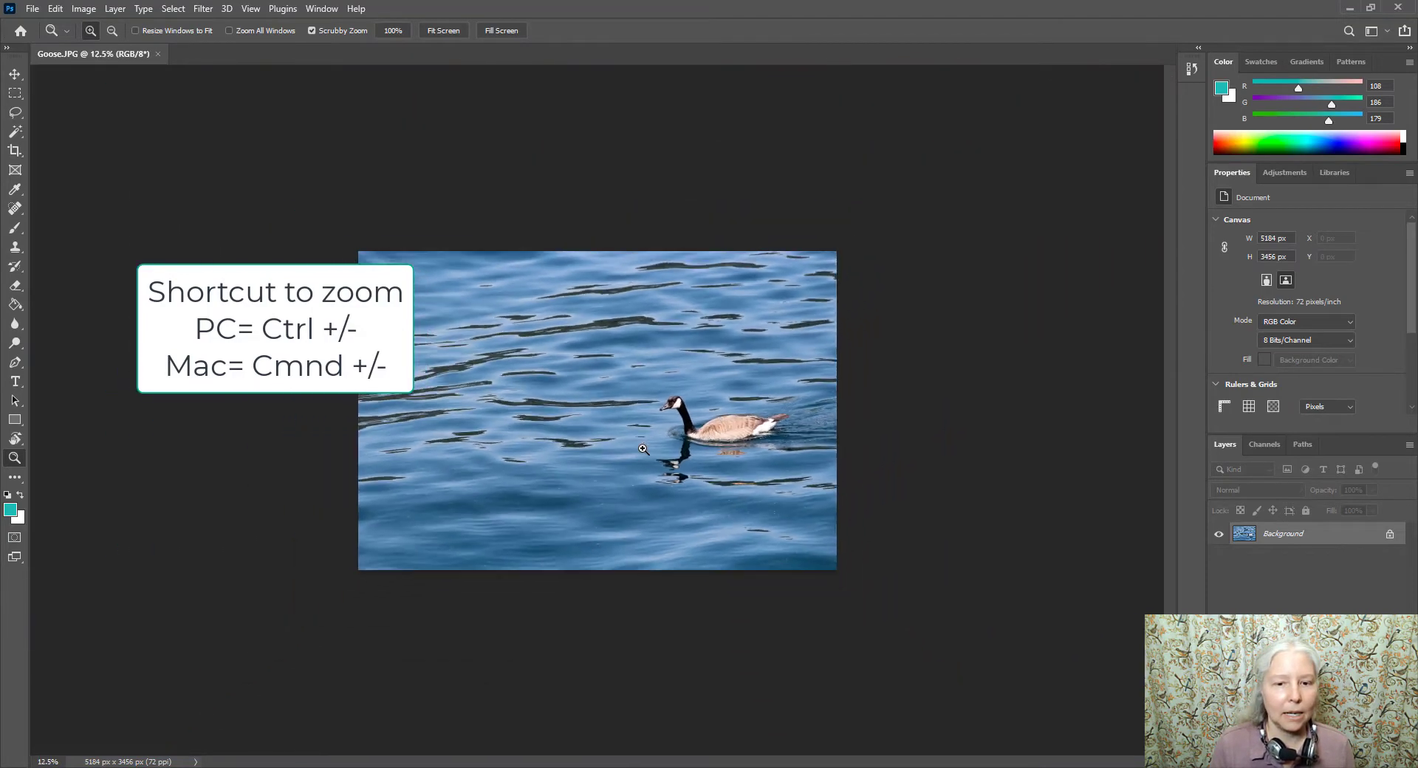
{"action": "key", "text": "ctrl+plus"}
{"action": "key", "text": "ctrl+plus"}
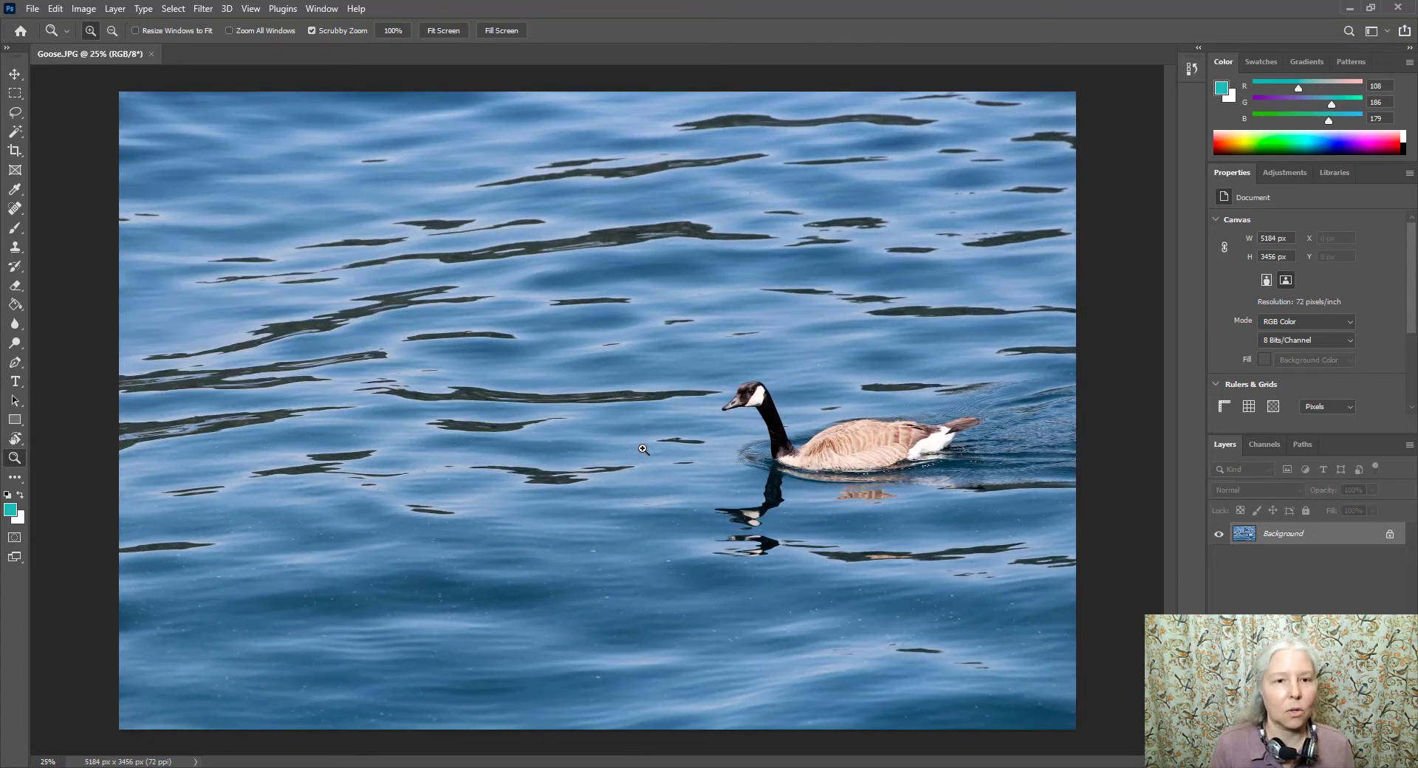
{"action": "key", "text": "ctrl+0"}
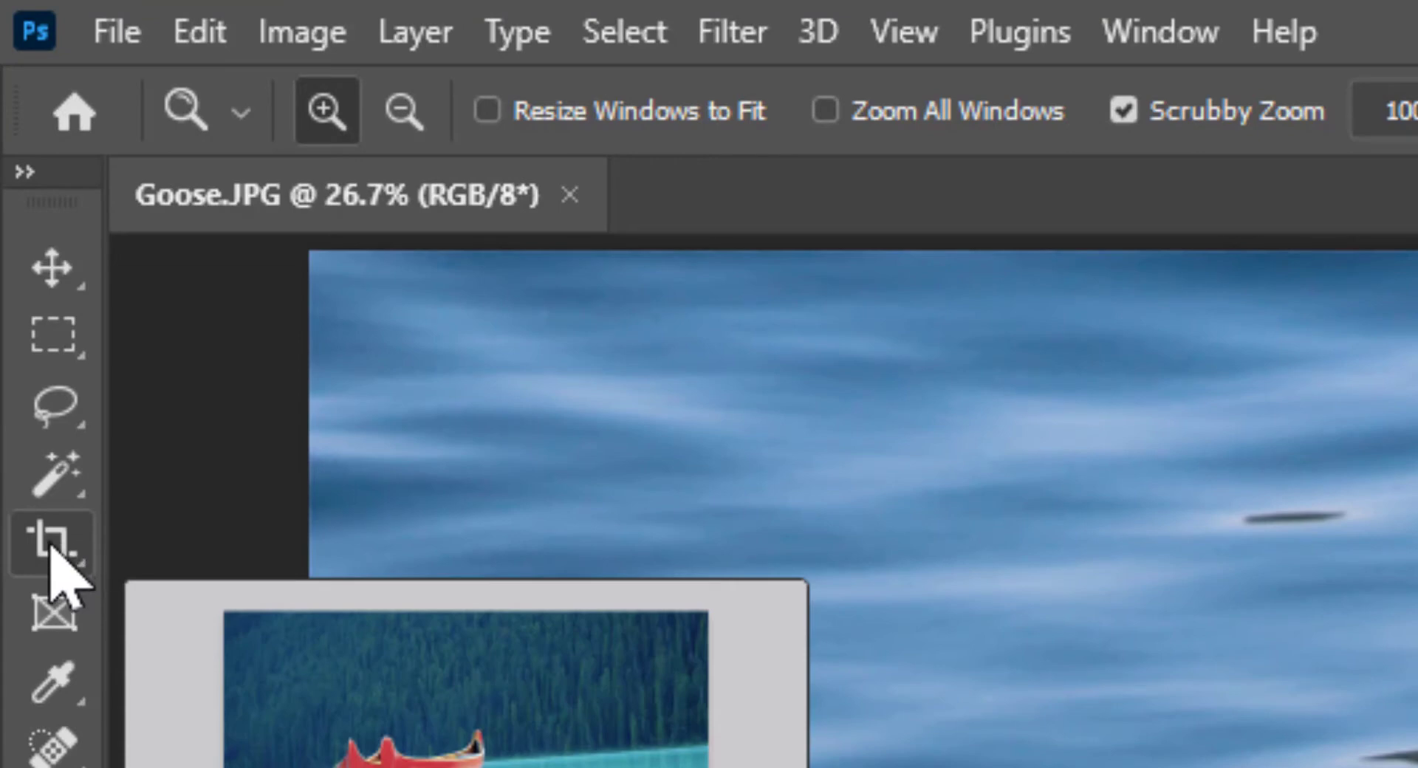
Step: Activate the Crop tool in Ratio mode with empty width and height values
{"action": "left_click", "coordinate": [50, 546]}
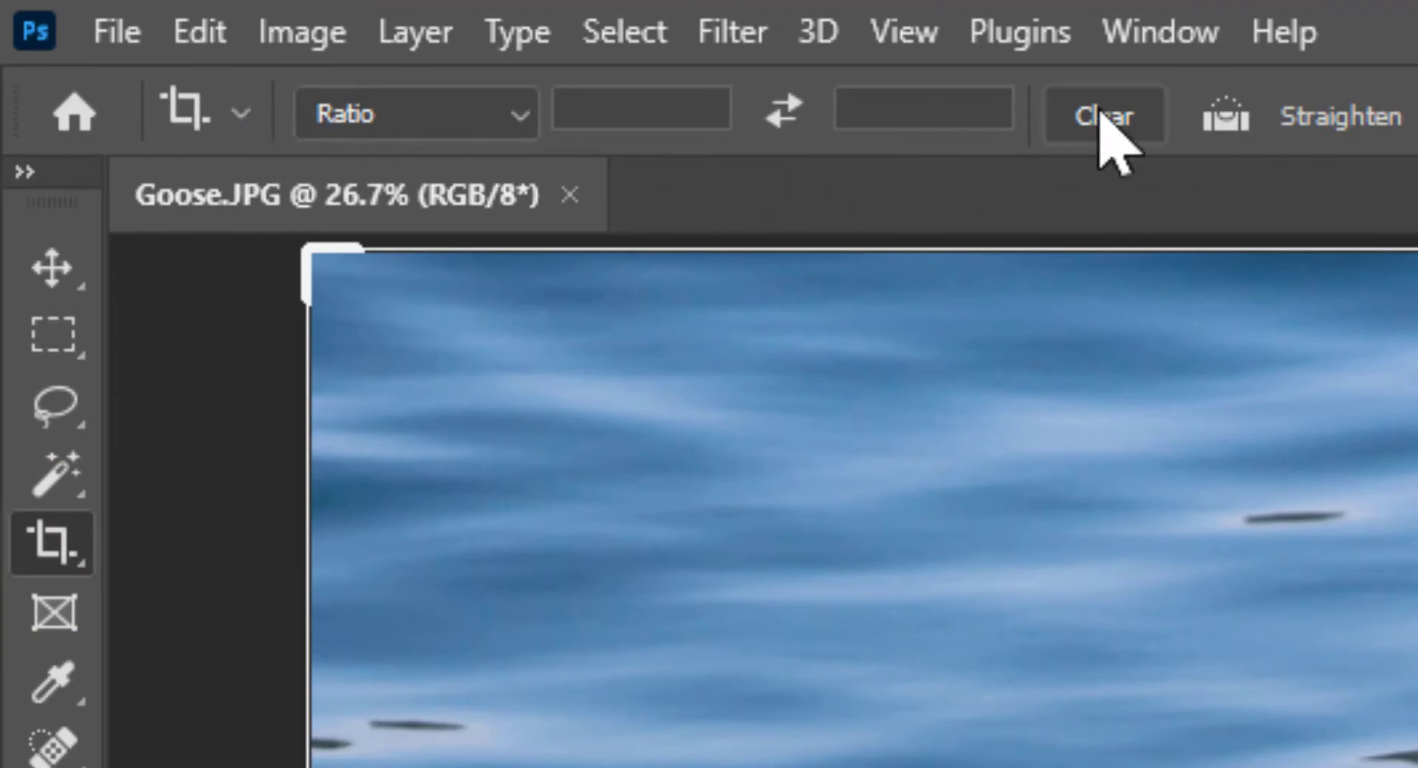
{"action": "left_click", "coordinate": [48, 269]}
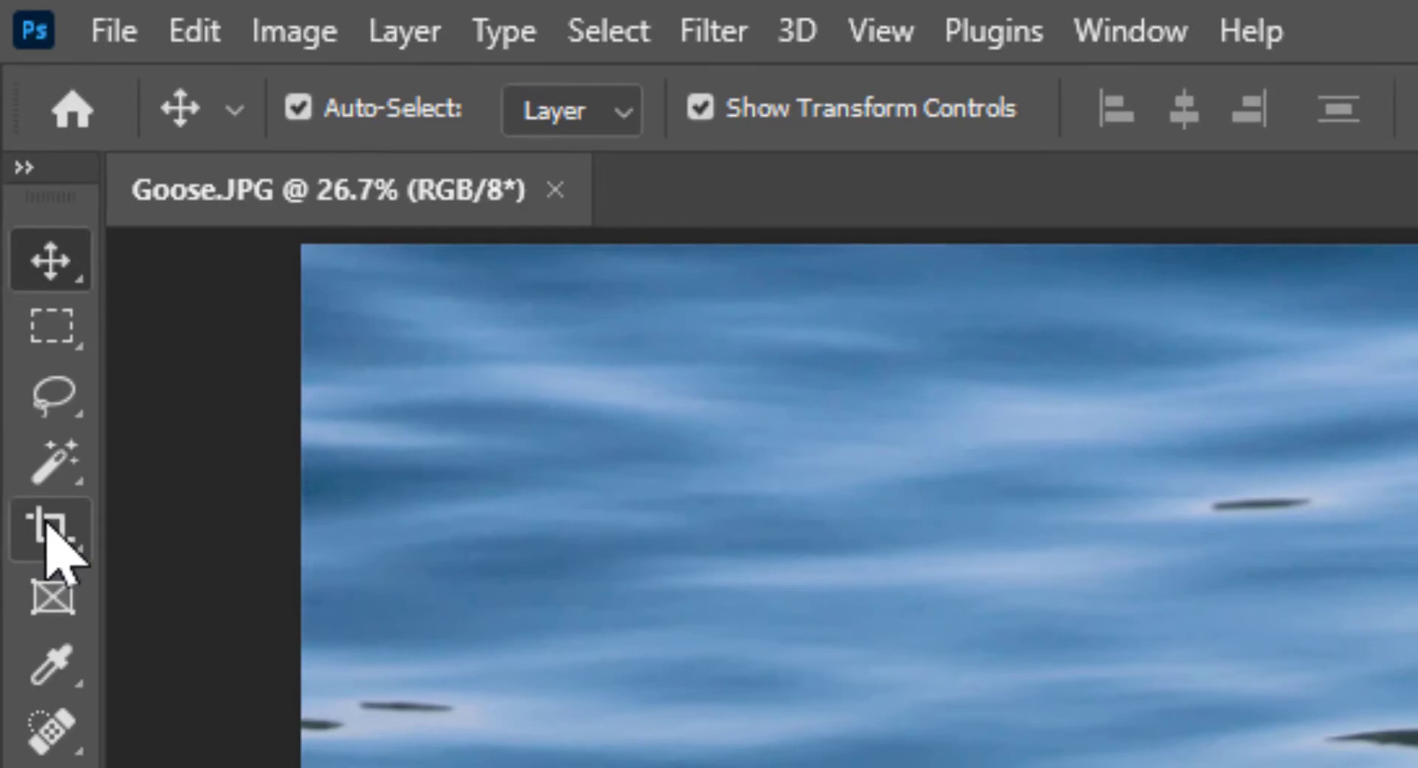
{"action": "left_click", "coordinate": [50, 543]}
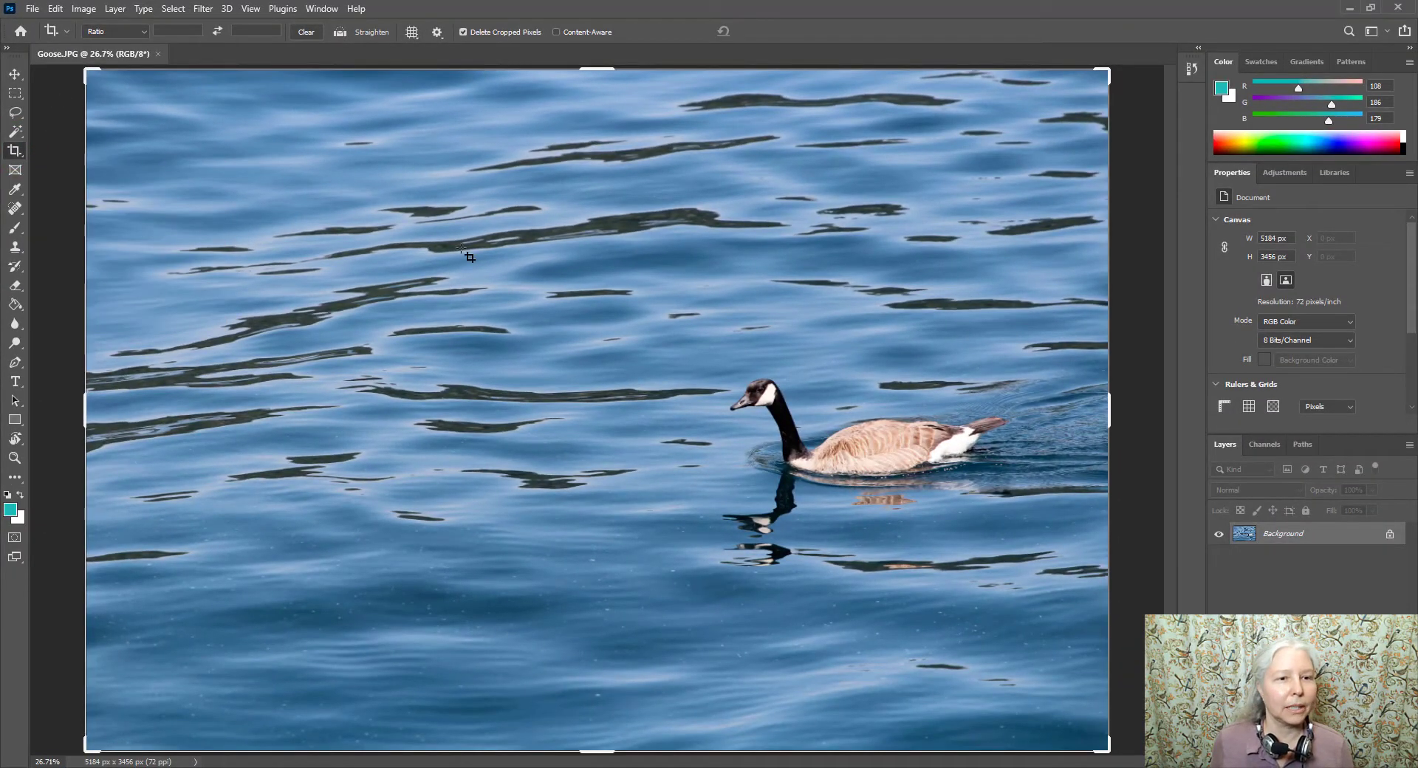
Step: Draw a freeform crop box around the goose, tighten and reposition it, and look through the crop overlay options
{"action": "left_click_drag", "start_coordinate": [306, 135], "coordinate": [1064, 659]}
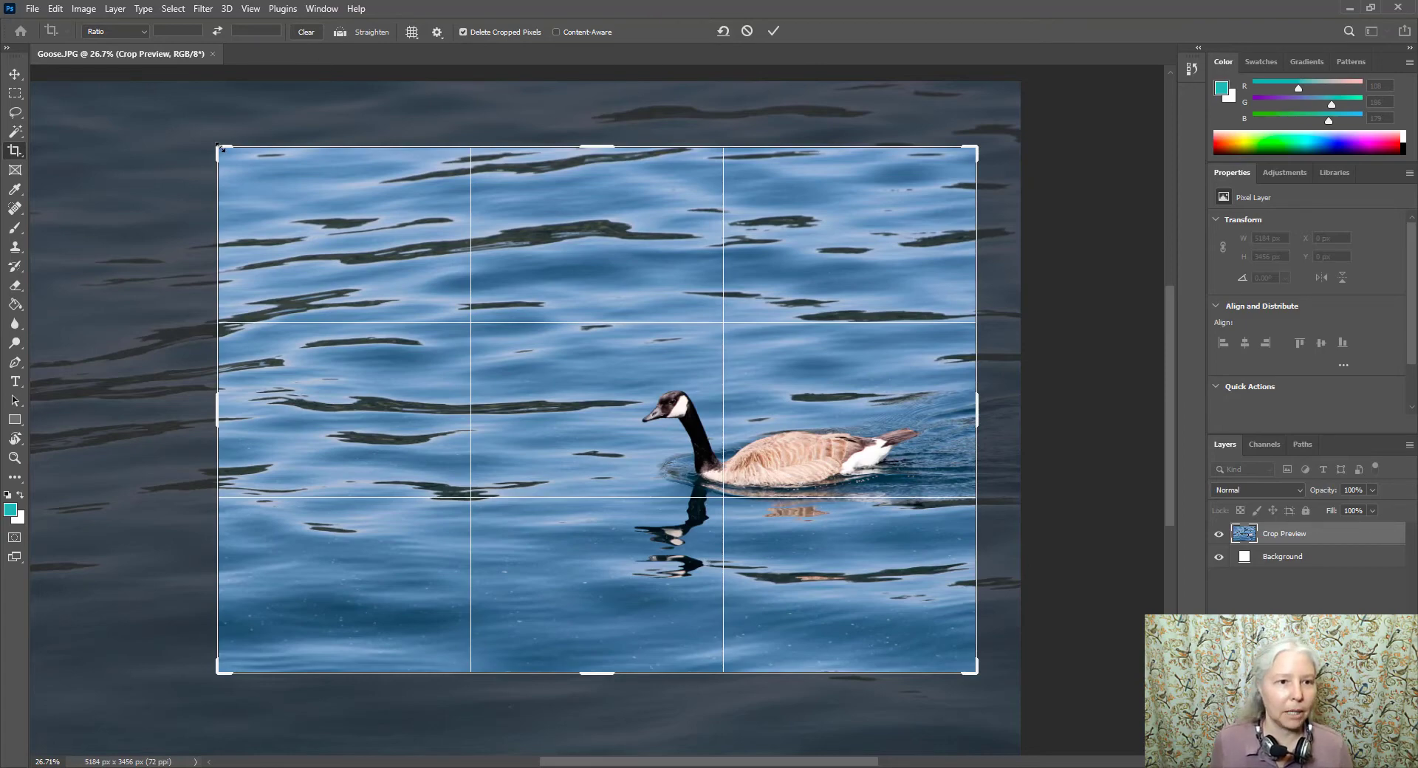
{"action": "left_click_drag", "start_coordinate": [220, 148], "coordinate": [331, 169]}
{"action": "left_click_drag", "start_coordinate": [603, 195], "coordinate": [593, 229]}
{"action": "left_click_drag", "start_coordinate": [601, 356], "coordinate": [635, 419]}
{"action": "left_click_drag", "start_coordinate": [322, 235], "coordinate": [287, 237]}
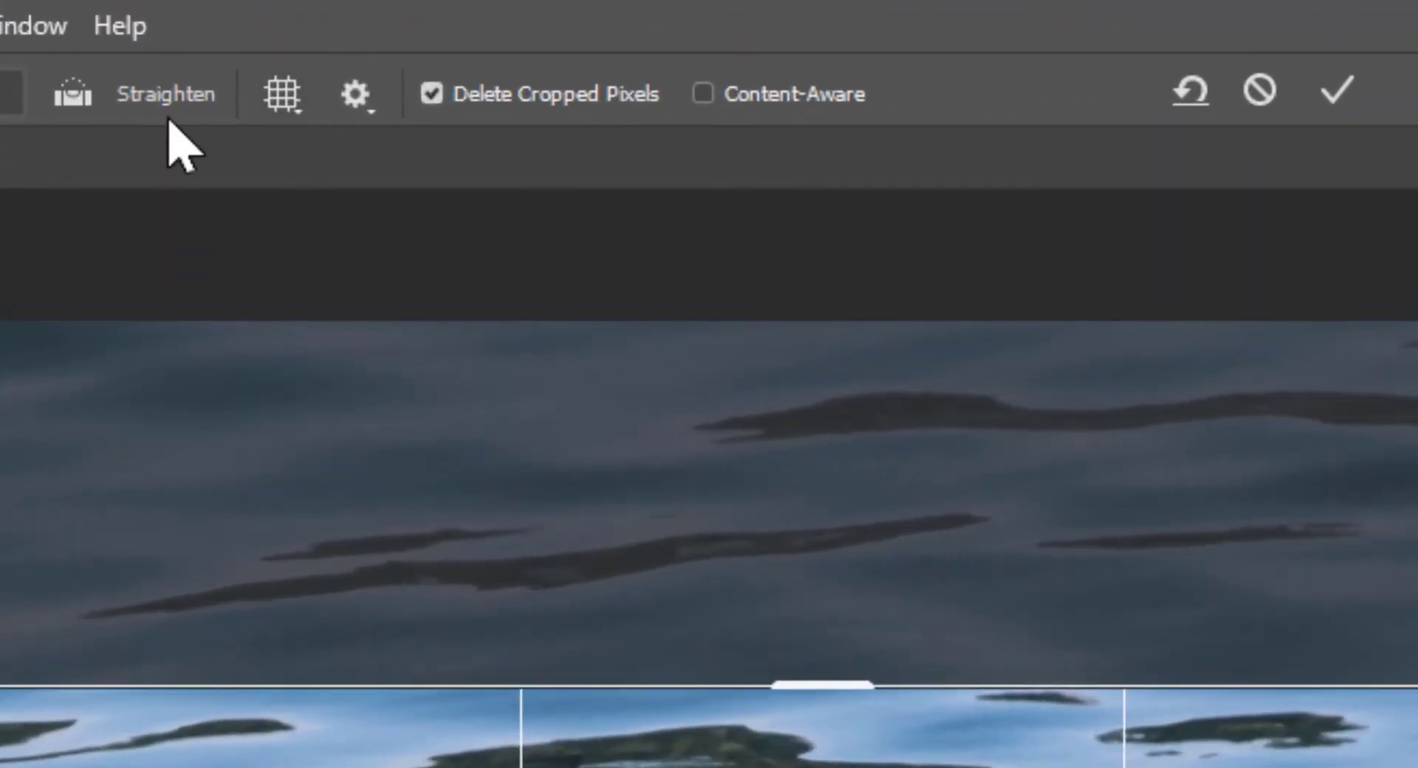
{"action": "left_click", "coordinate": [288, 90]}
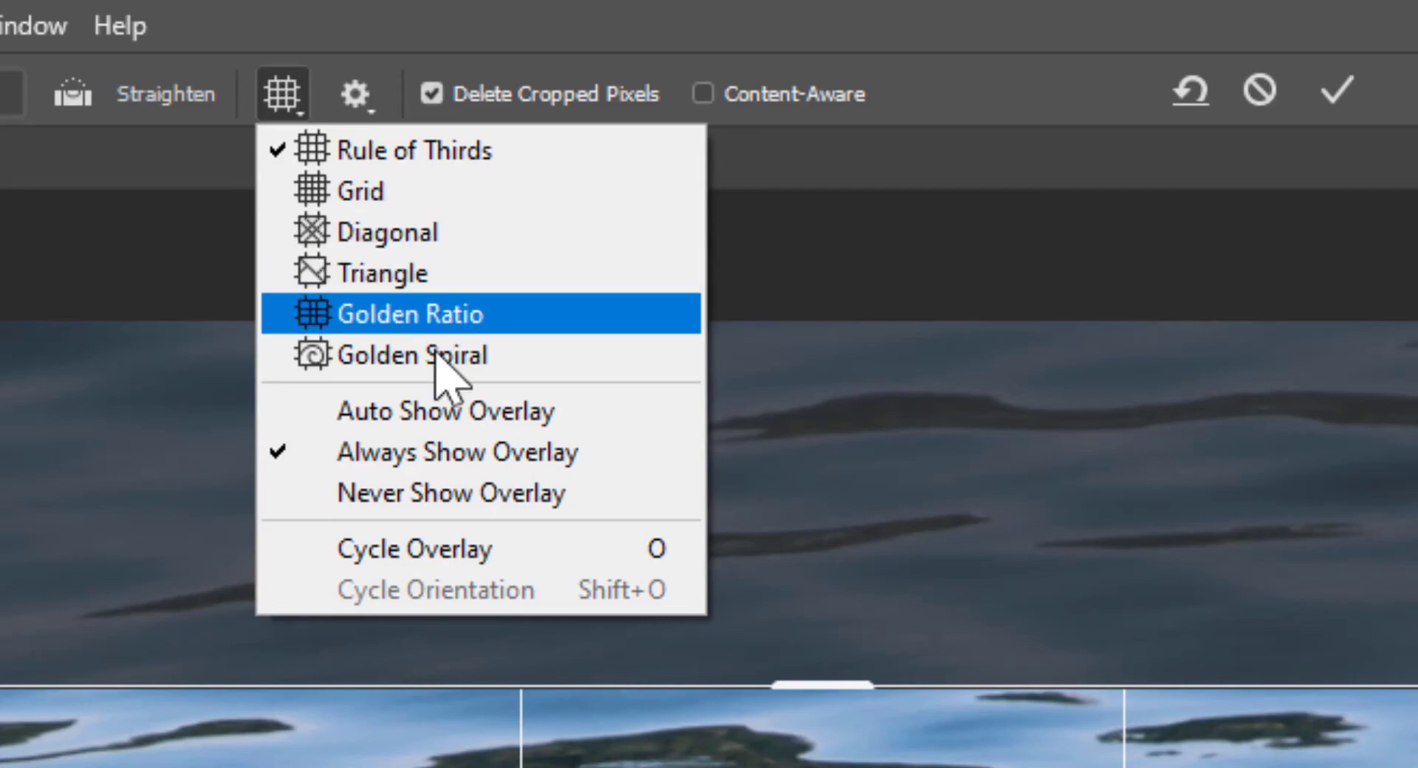
{"action": "left_click", "coordinate": [357, 31]}
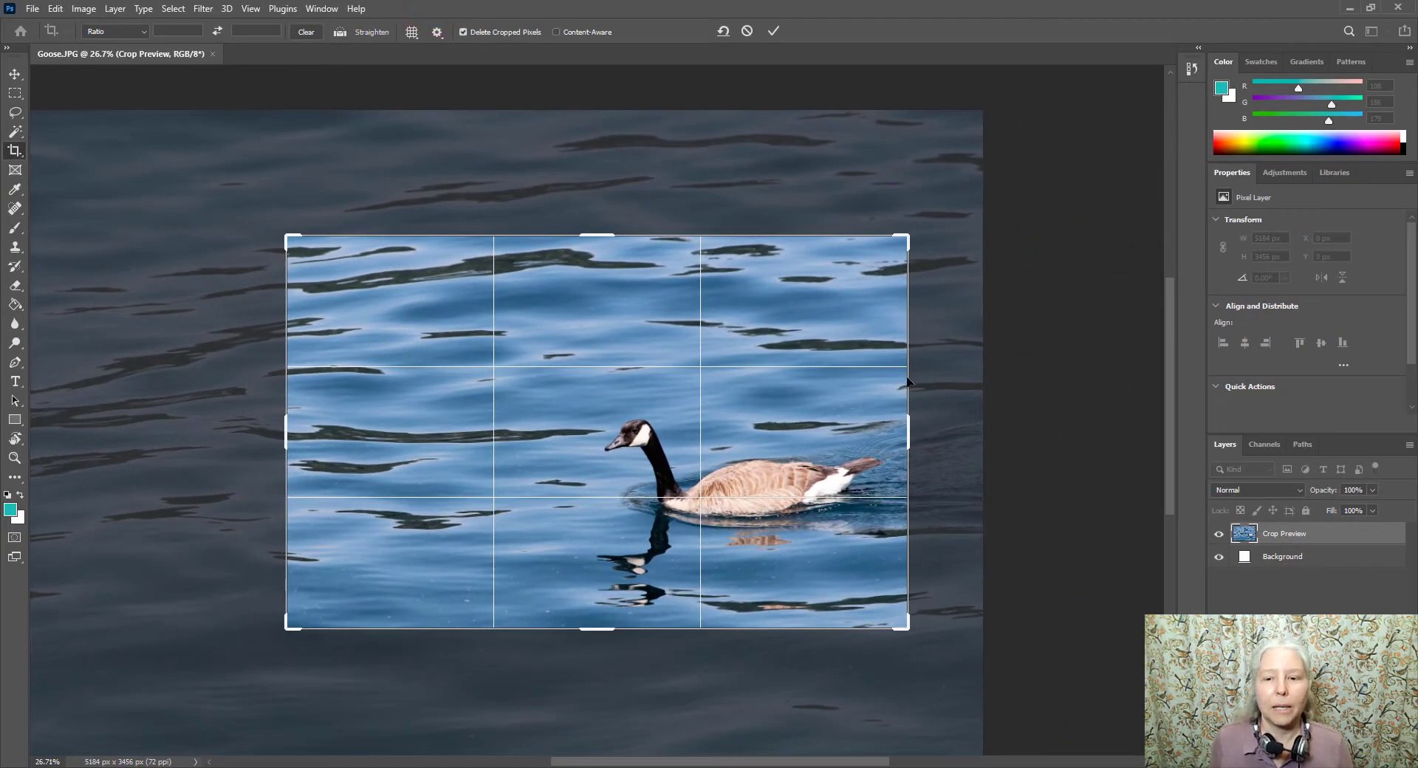
Step: Try extending the crop box beyond the photo's edges, shrink it back, and cancel the crop
{"action": "left_click_drag", "start_coordinate": [905, 235], "coordinate": [976, 196]}
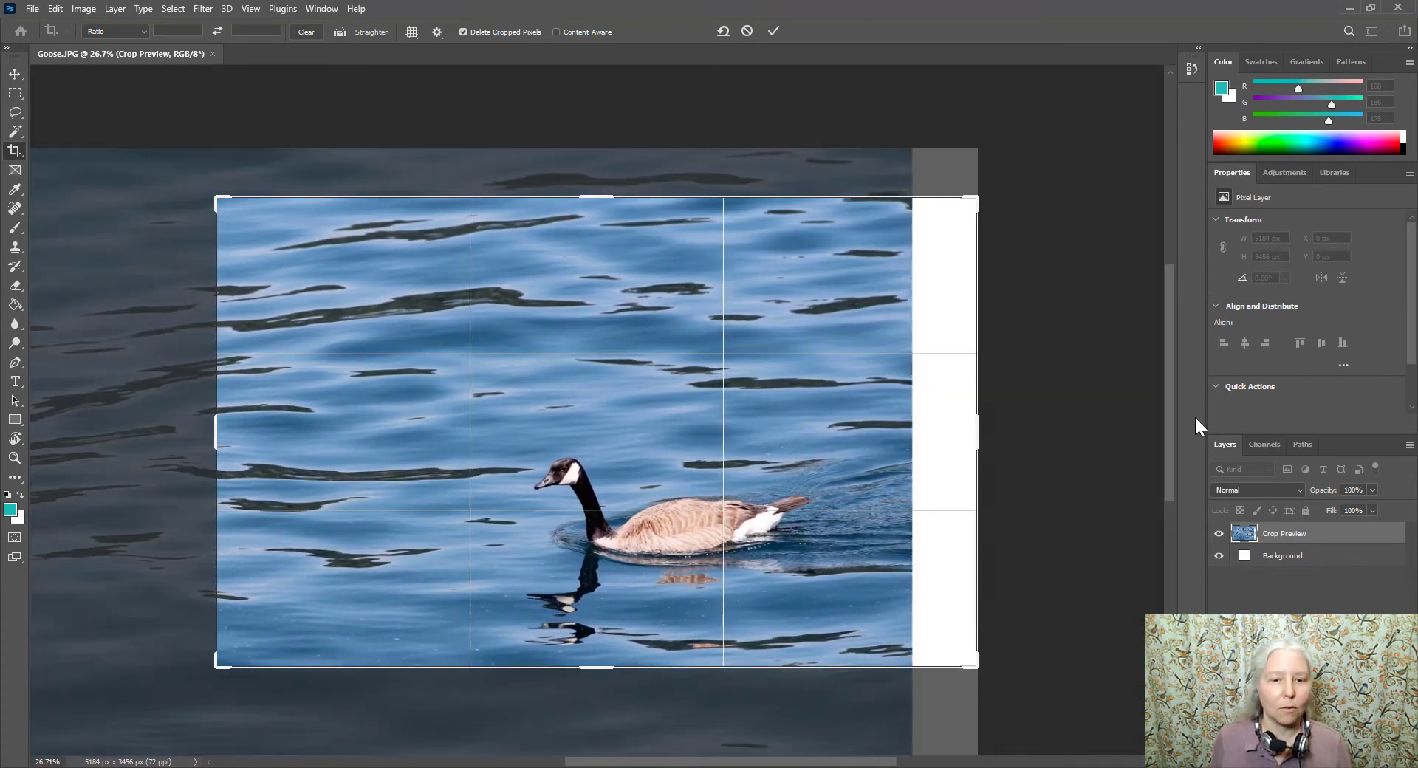
{"action": "left_click_drag", "start_coordinate": [601, 198], "coordinate": [598, 137]}
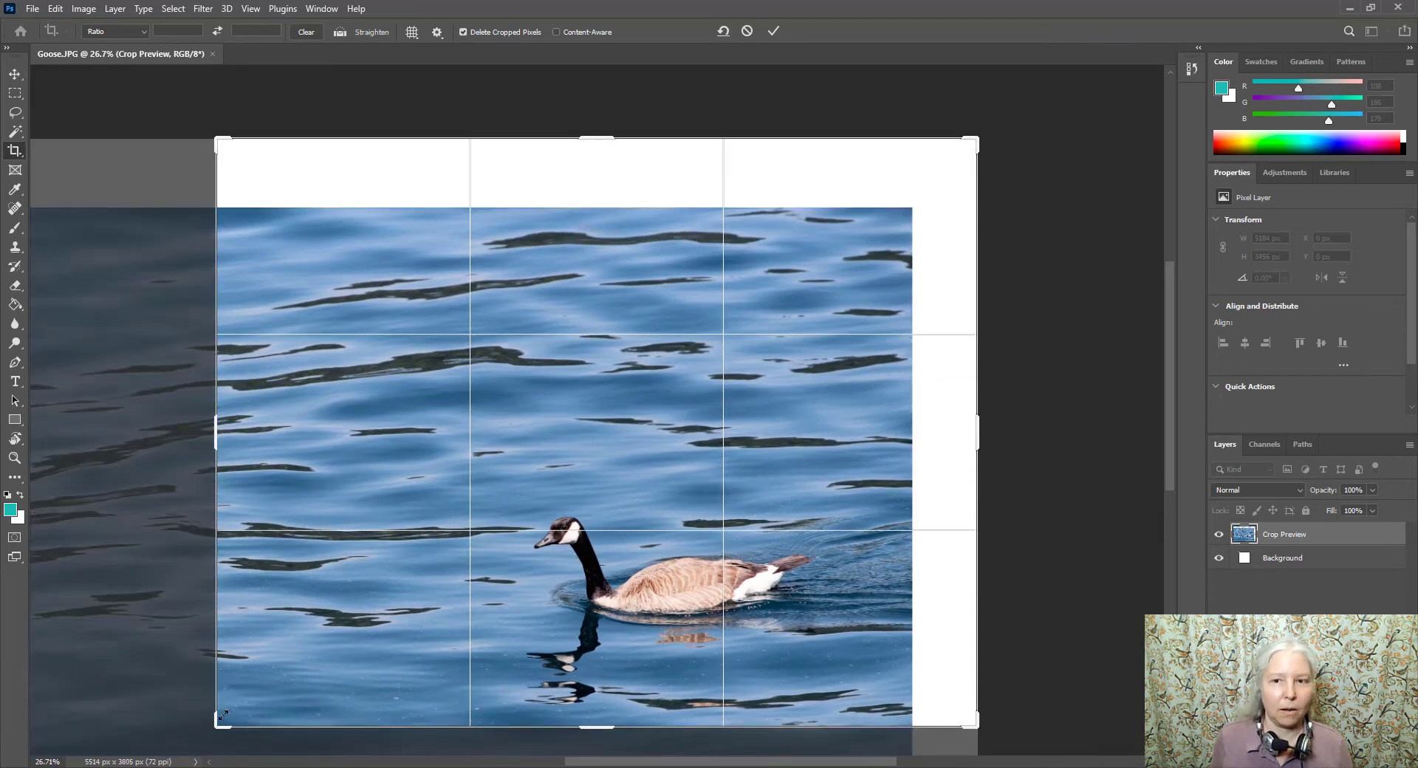
{"action": "left_click_drag", "start_coordinate": [979, 139], "coordinate": [597, 411]}
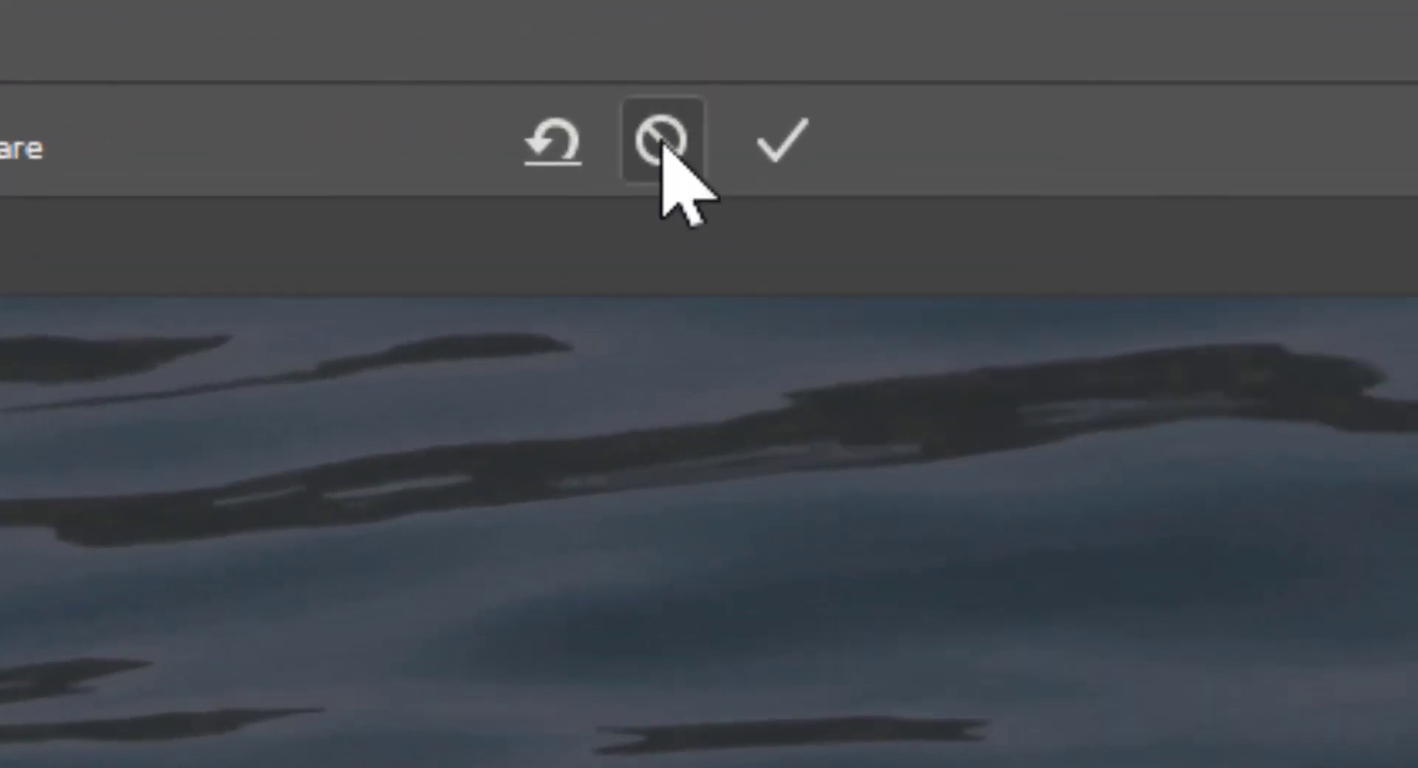
{"action": "left_click", "coordinate": [663, 144]}
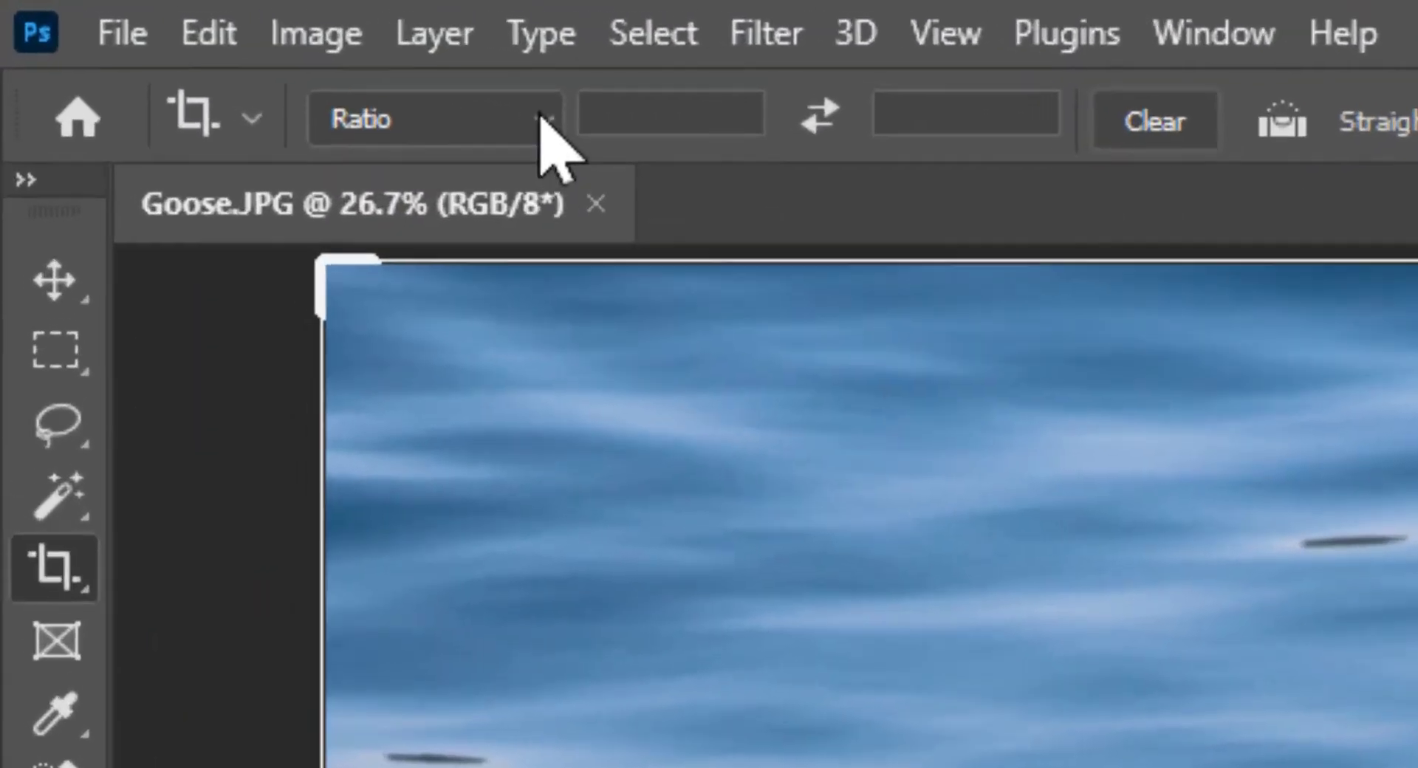
Step: Set the crop aspect ratio to 5 wide by 4 high
{"action": "left_click", "coordinate": [509, 117]}
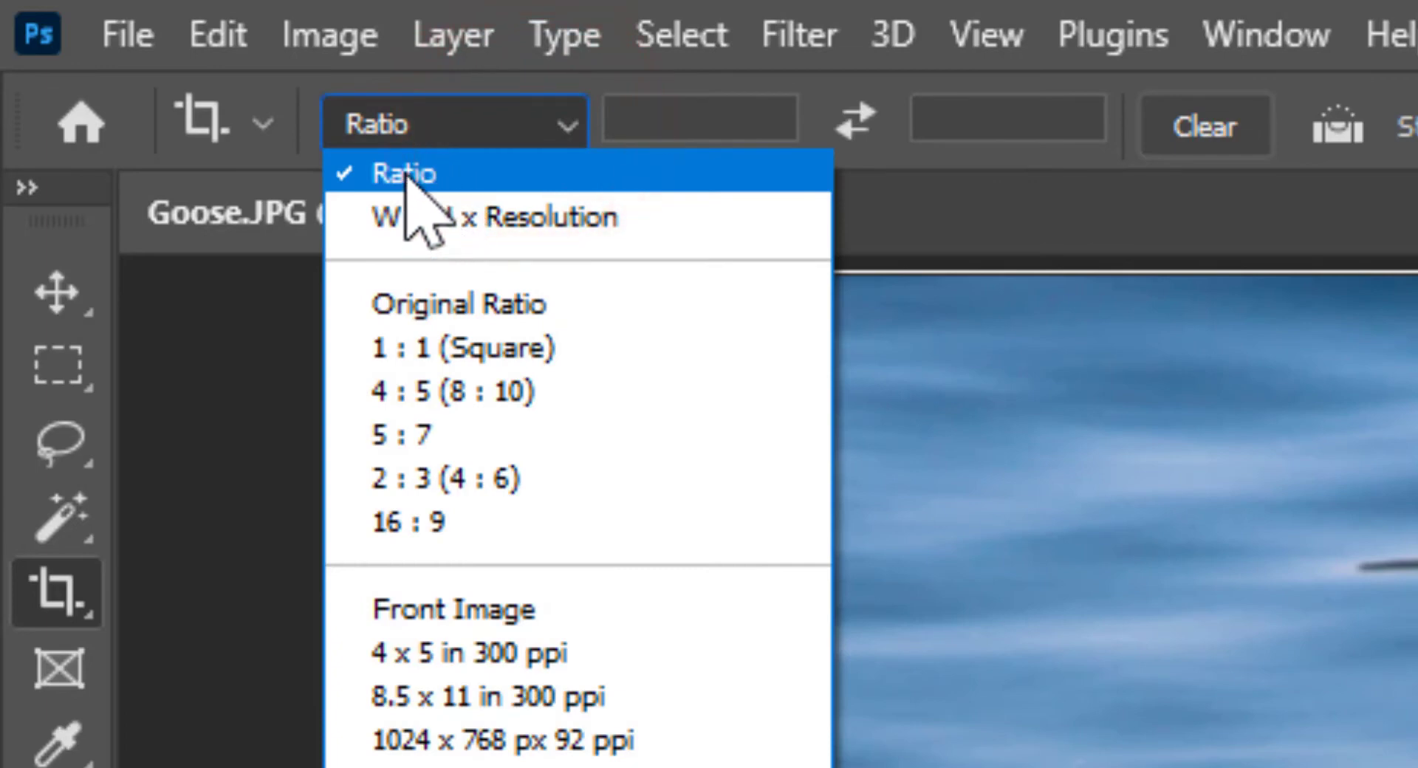
{"action": "left_click", "coordinate": [734, 113]}
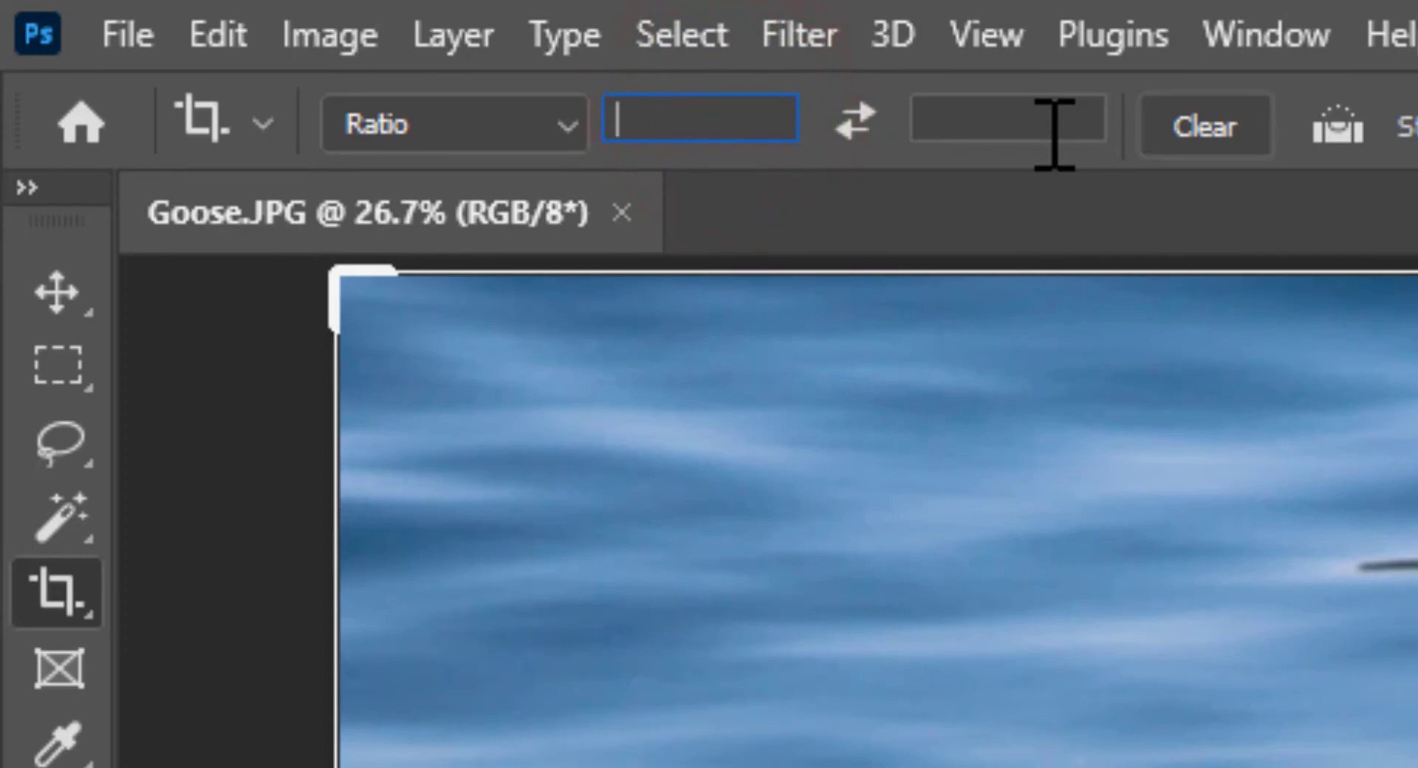
{"action": "type", "text": "5"}
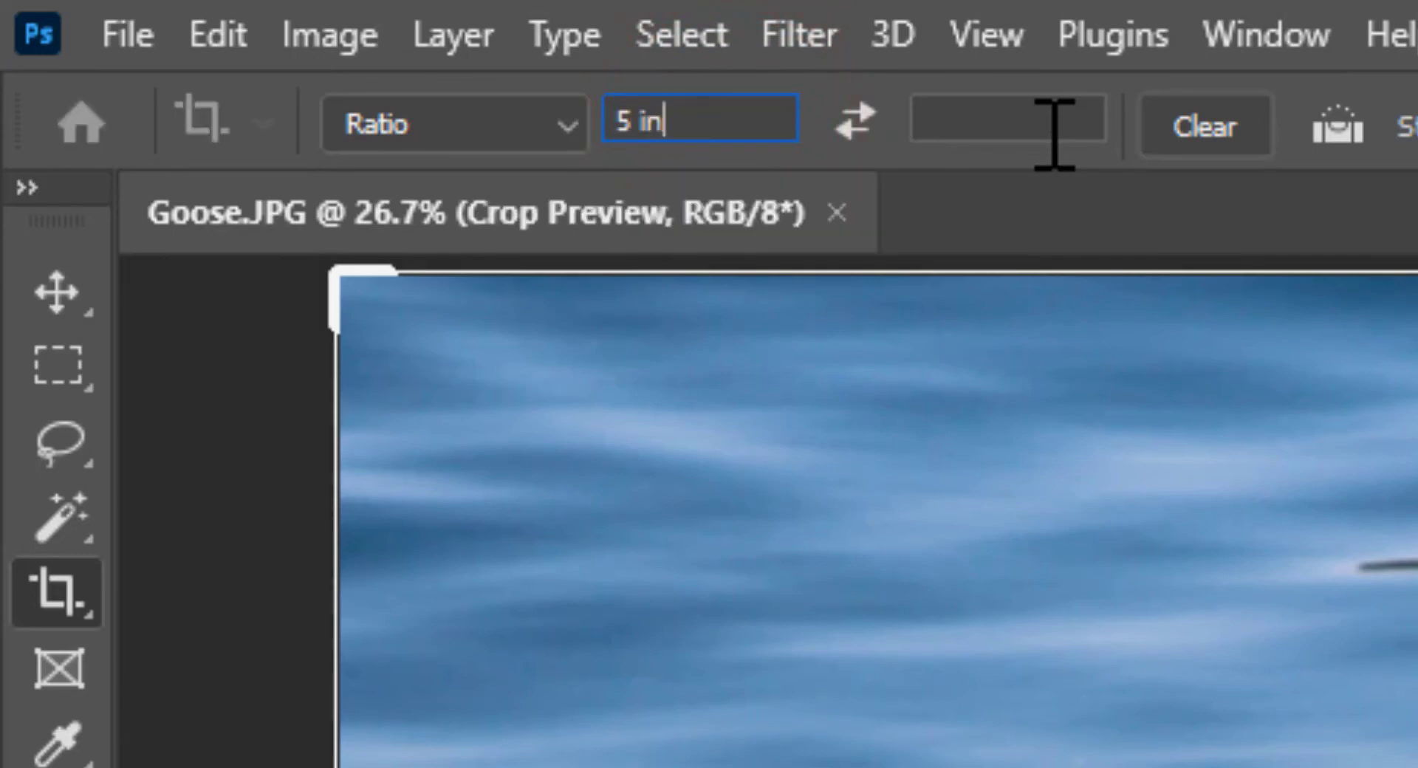
{"action": "type", "text": " in"}
{"action": "left_click", "coordinate": [1029, 113]}
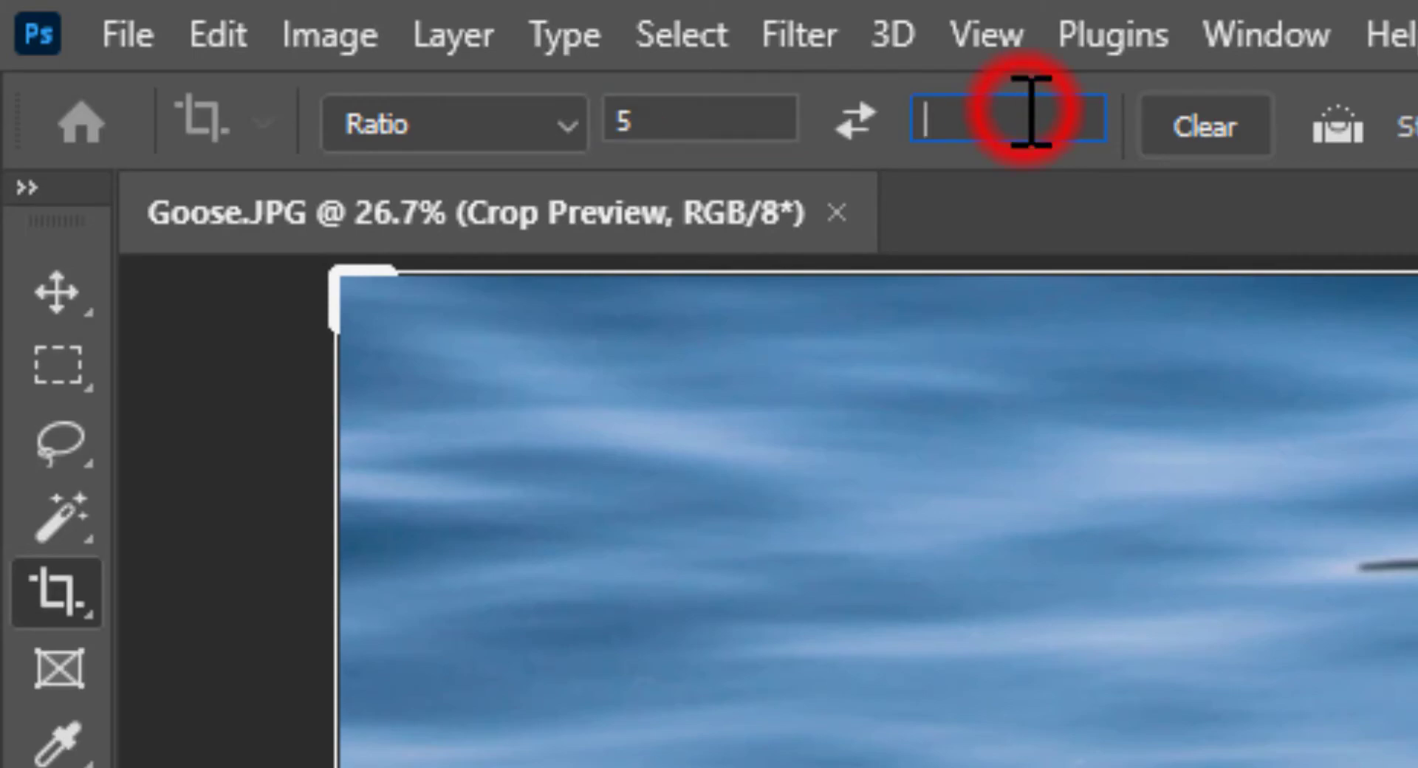
{"action": "type", "text": "4"}
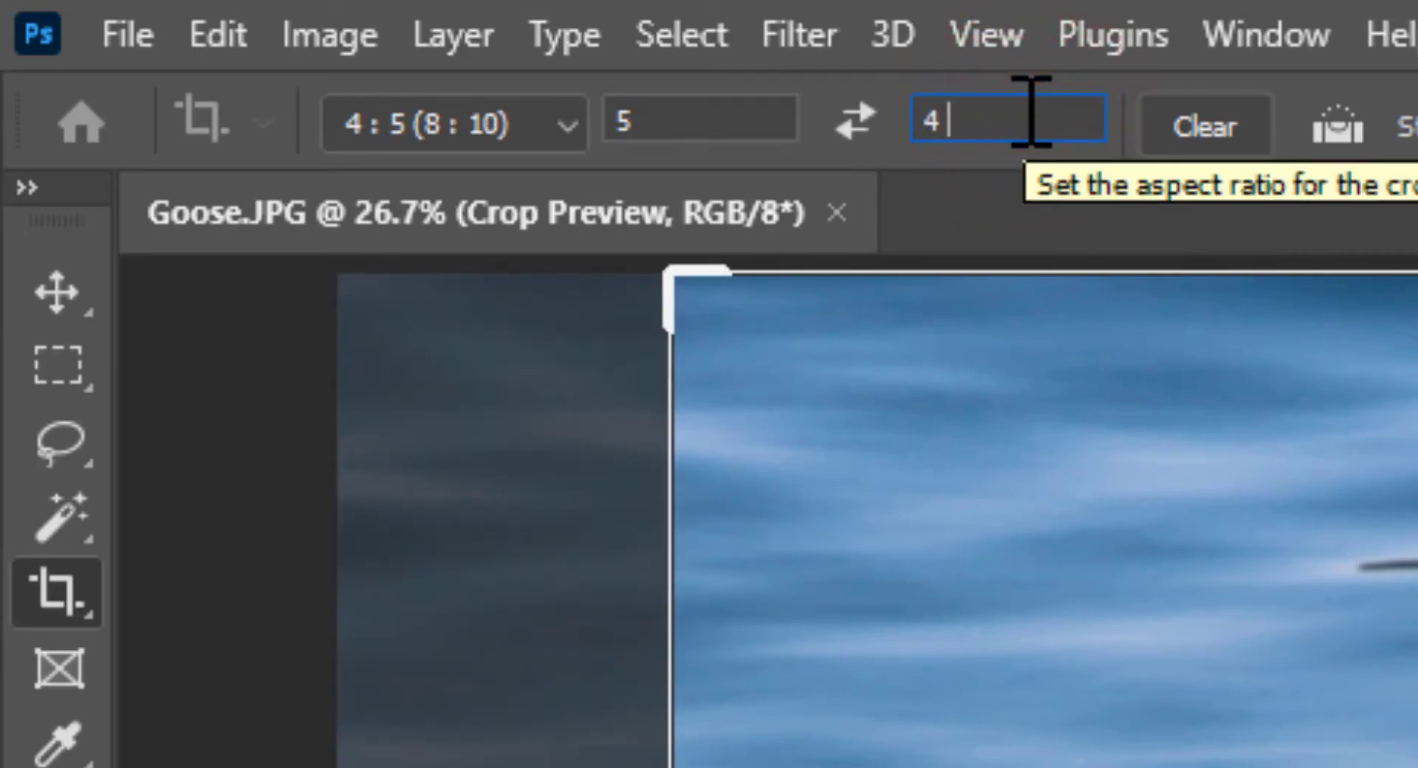
{"action": "type", "text": " in"}
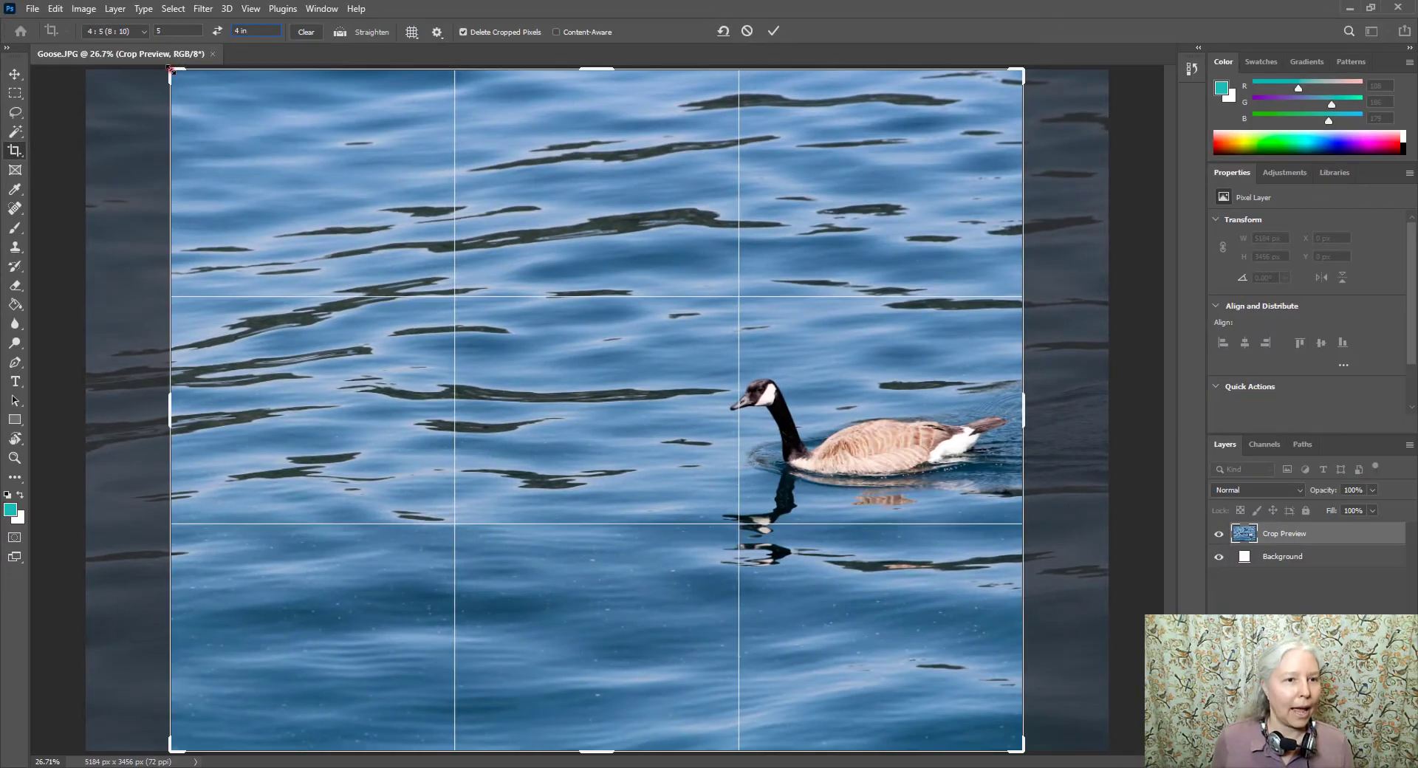
Step: Tighten the 5 by 4 crop box around the goose, reposition the photo inside it, and commit the crop
{"action": "left_click_drag", "start_coordinate": [171, 70], "coordinate": [242, 127]}
{"action": "left_click_drag", "start_coordinate": [734, 493], "coordinate": [660, 576]}
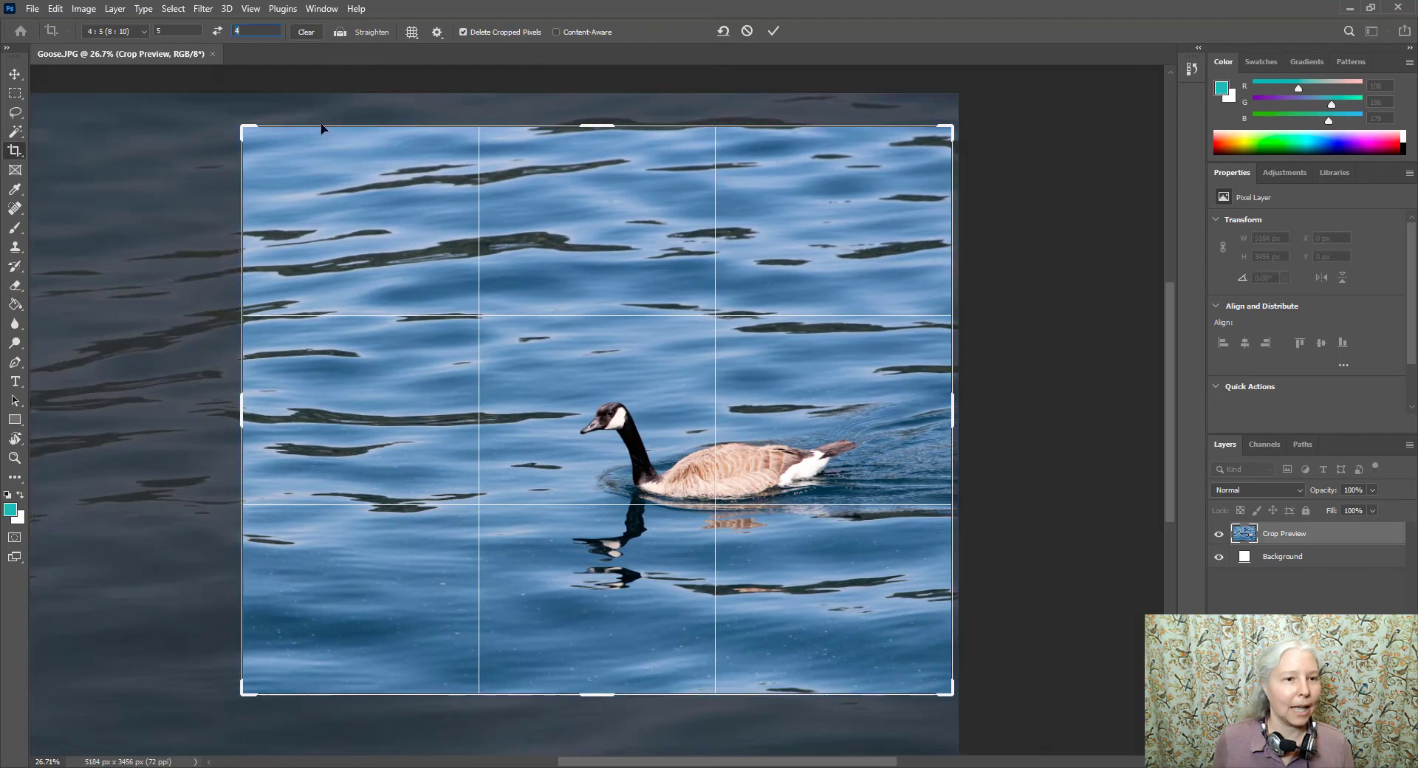
{"action": "left_click_drag", "start_coordinate": [244, 129], "coordinate": [261, 191]}
{"action": "left_click_drag", "start_coordinate": [275, 194], "coordinate": [309, 213]}
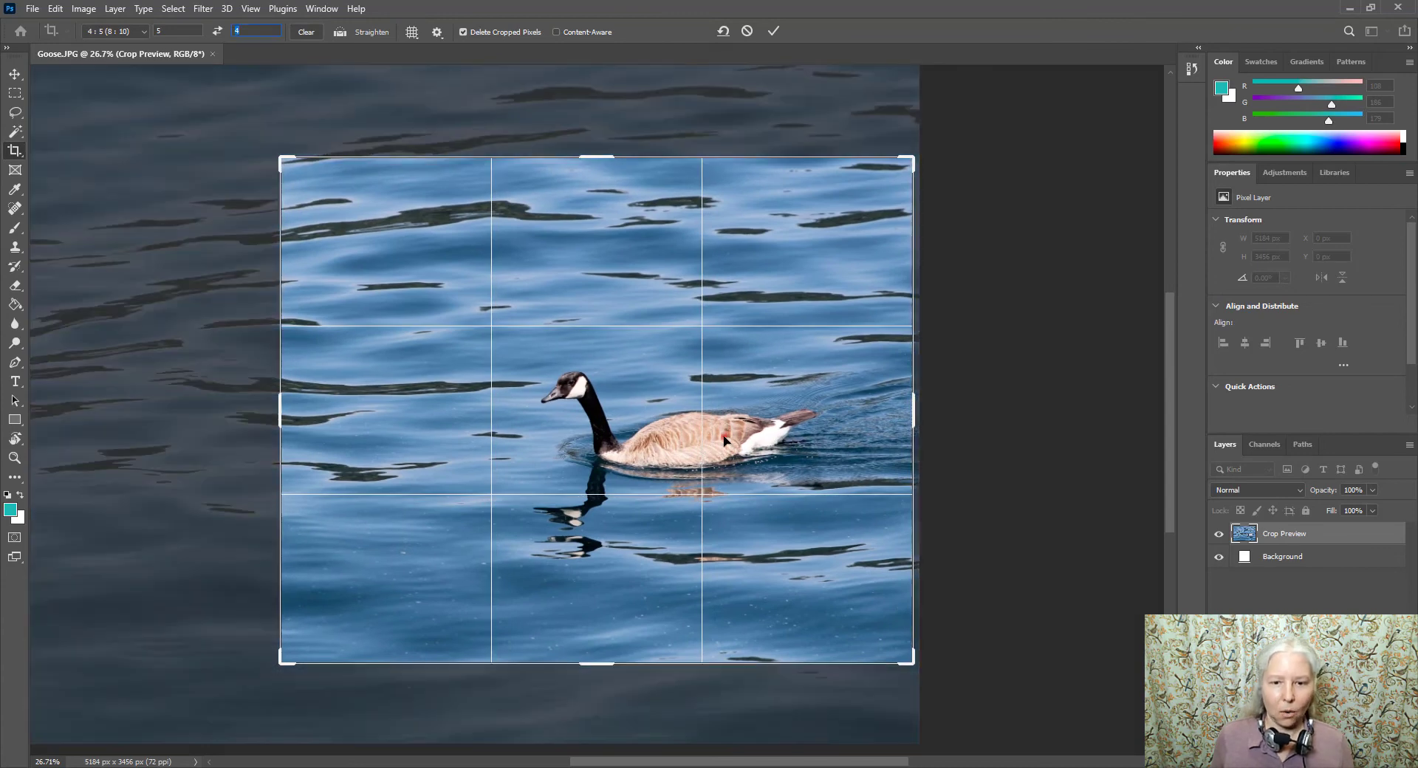
{"action": "left_click_drag", "start_coordinate": [723, 440], "coordinate": [743, 484]}
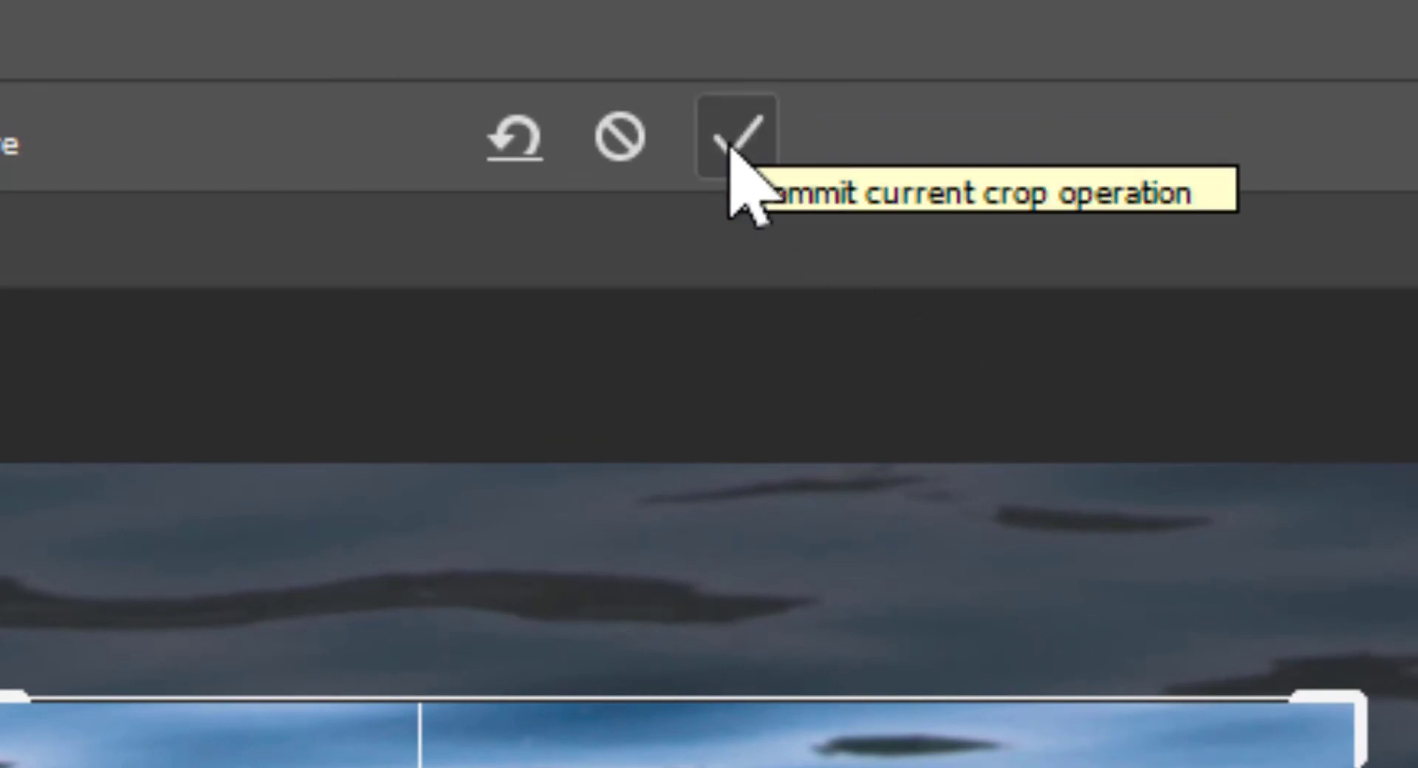
{"action": "left_click", "coordinate": [735, 139]}
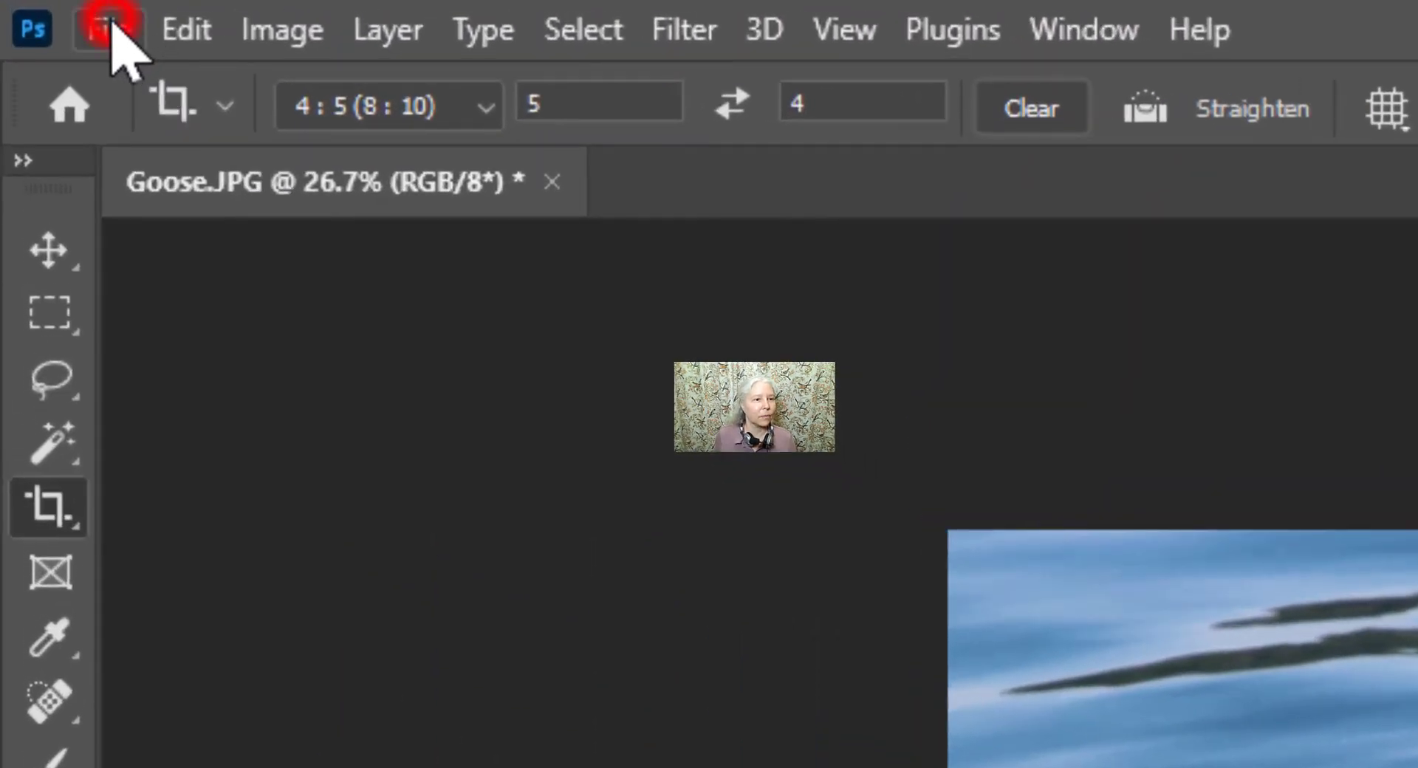
Step: Save the cropped goose photo
{"action": "left_click", "coordinate": [109, 26]}
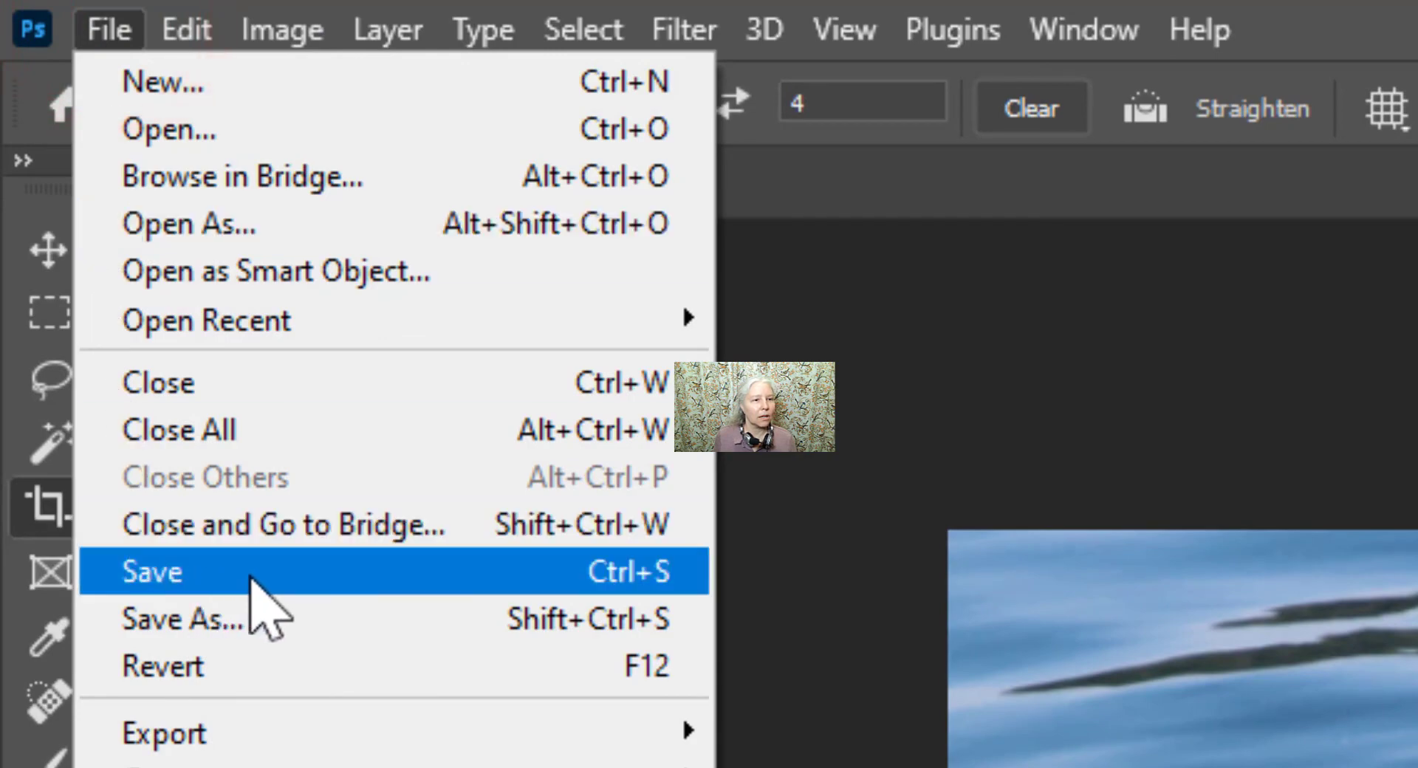